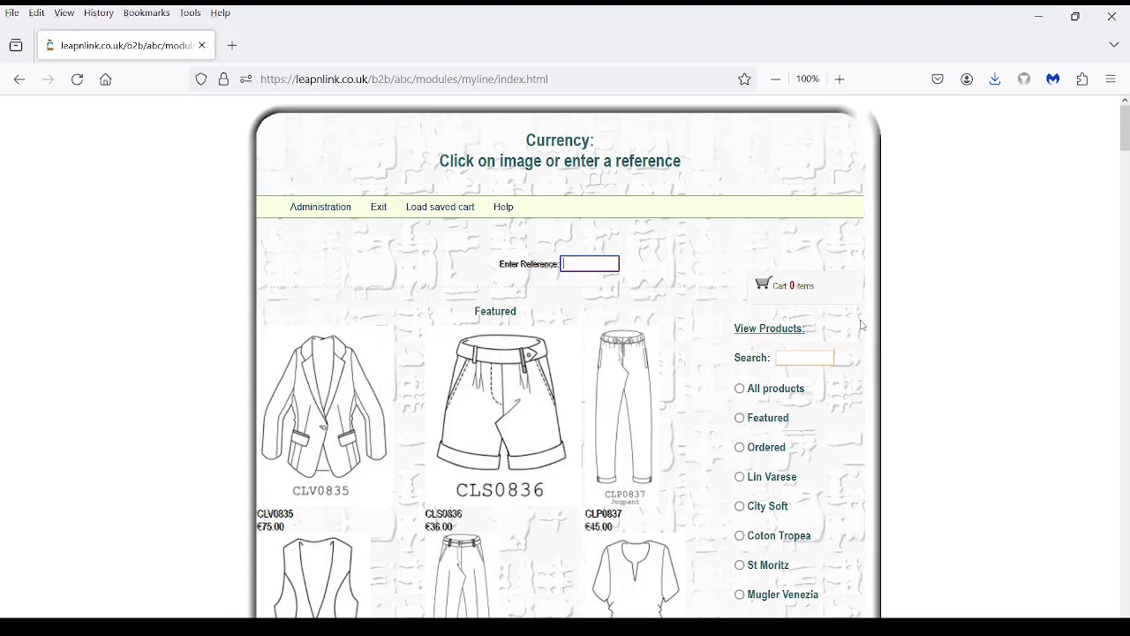
Step: Open the visual design configuration page from the shop's administration options
scroll(862, 320, down, 5)
drag(1125, 166, 1124, 602)
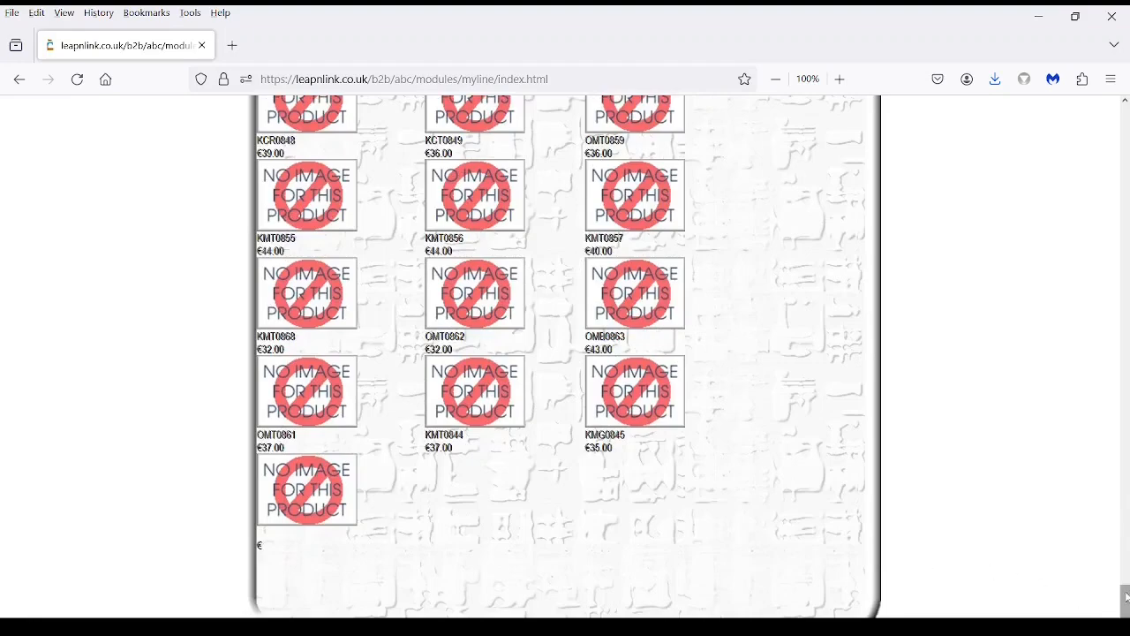
drag(1127, 597, 1127, 124)
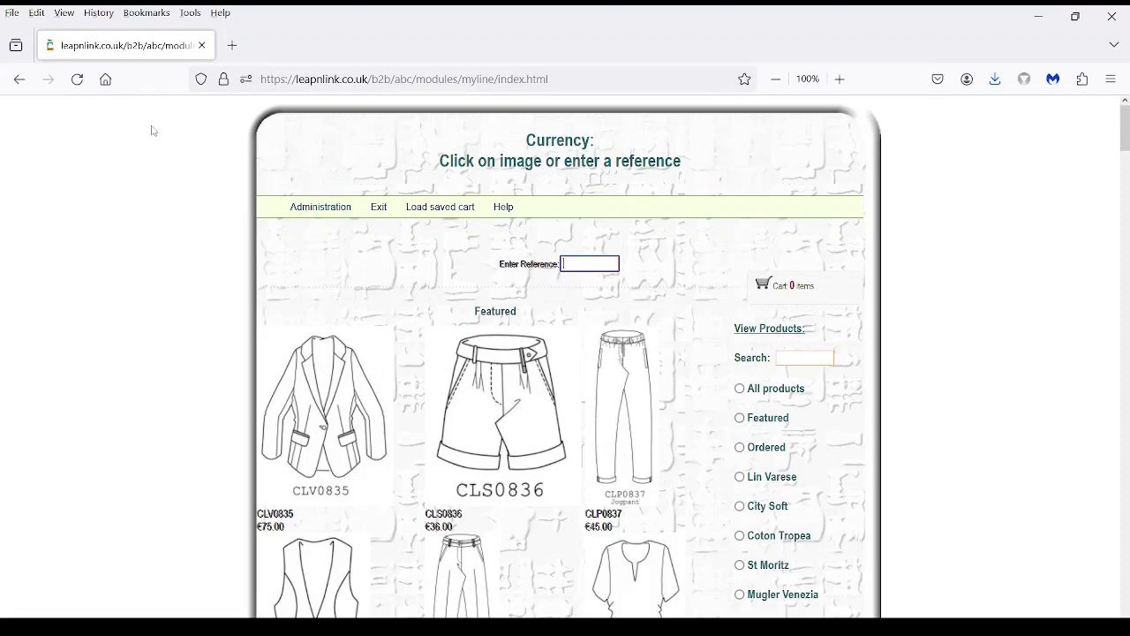
click(328, 212)
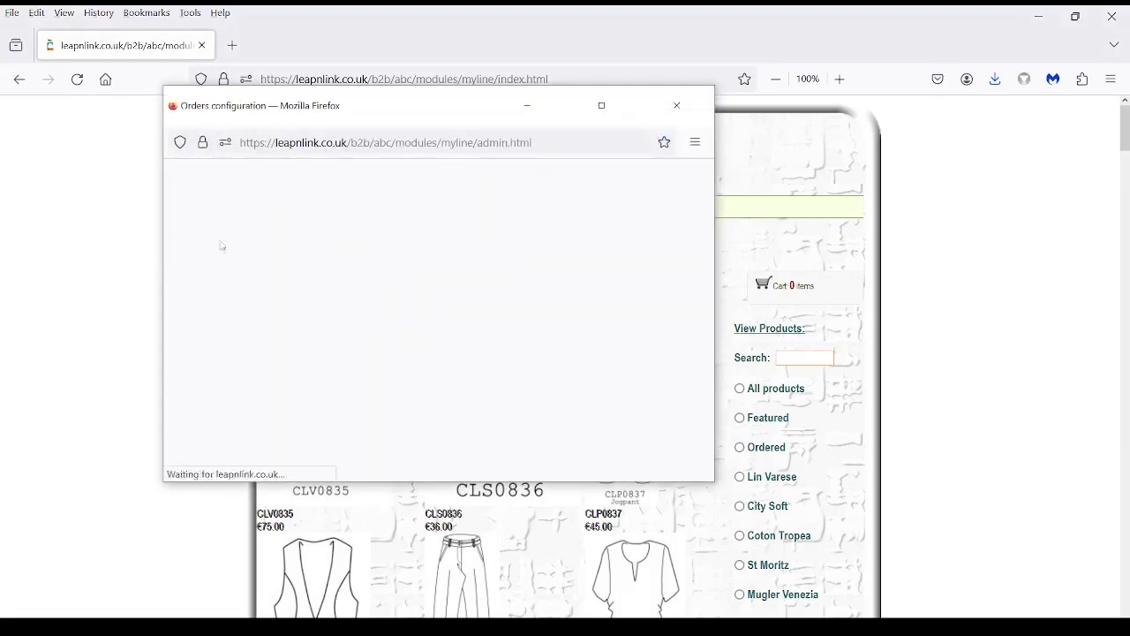
scroll(248, 227, down, 2)
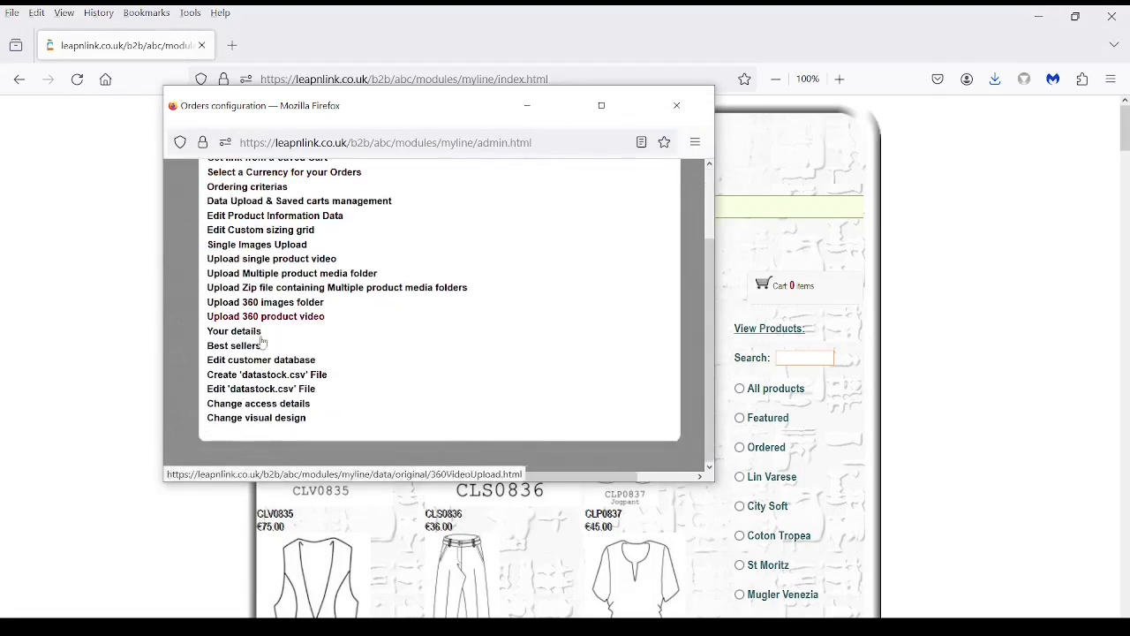
click(260, 422)
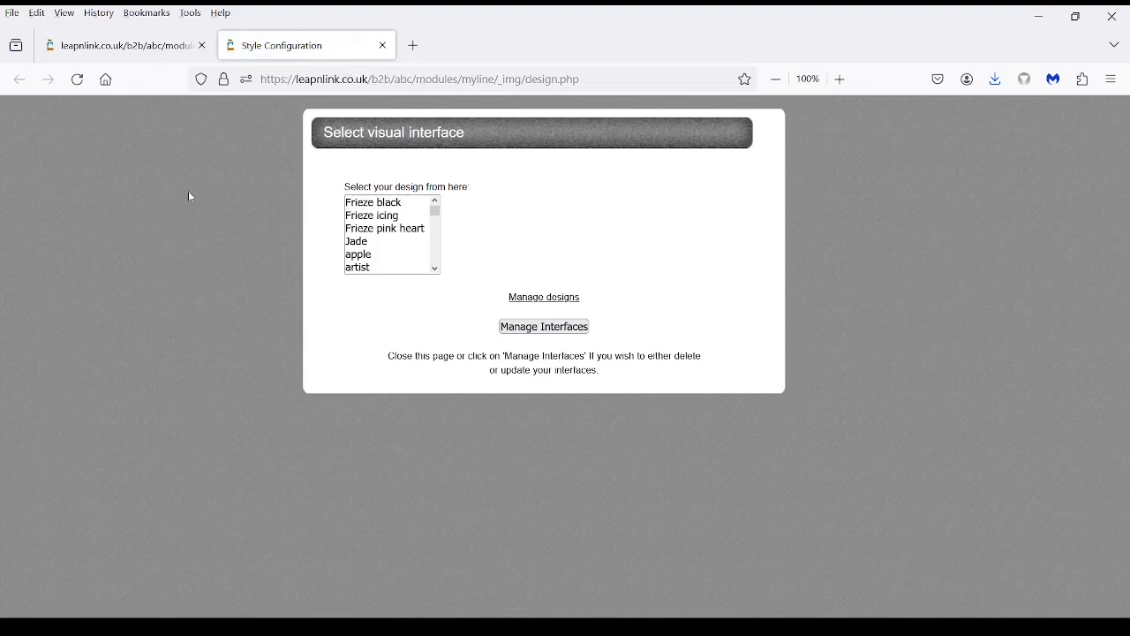
Step: Preview several interface designs in the design list and apply the "picture" design, accepting the notice
mouse_move(391, 210)
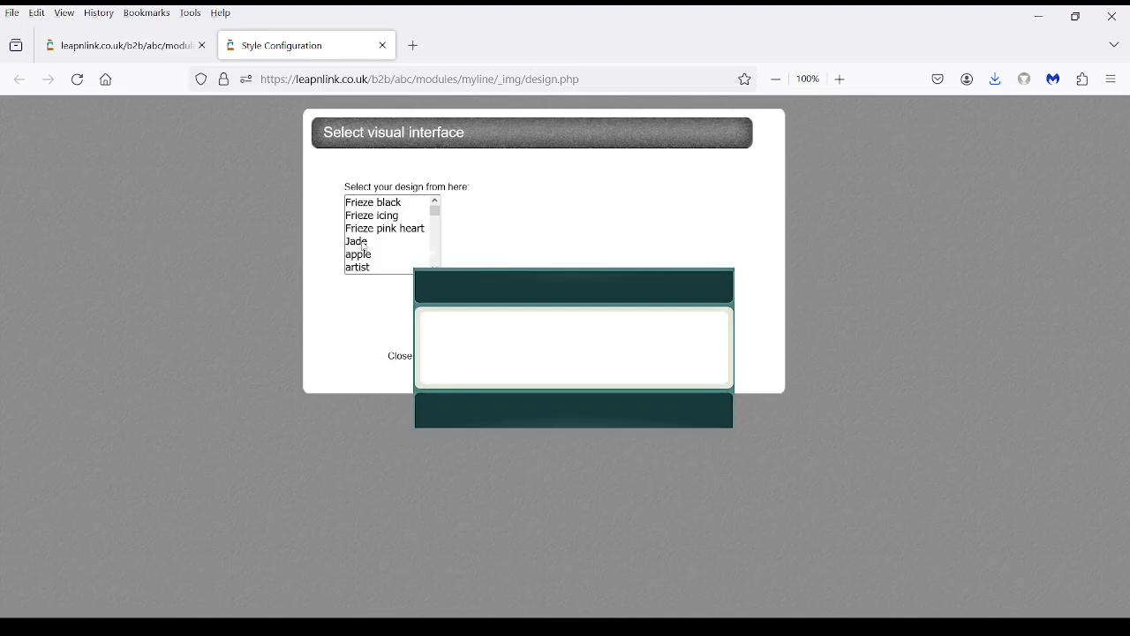
click(436, 213)
drag(437, 213, 450, 275)
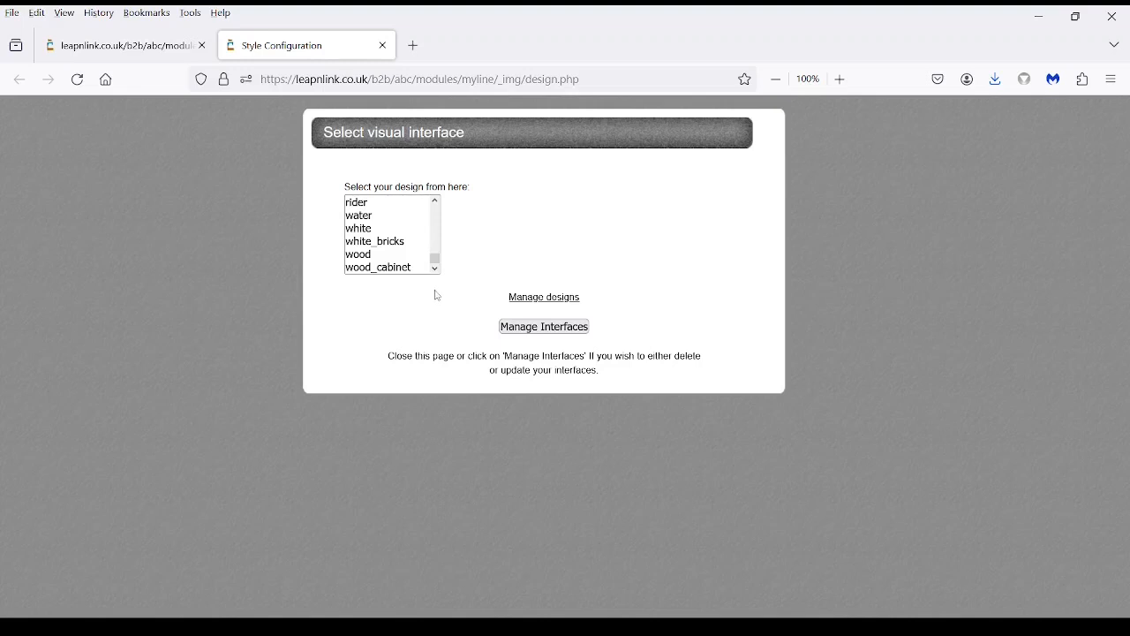
mouse_move(399, 272)
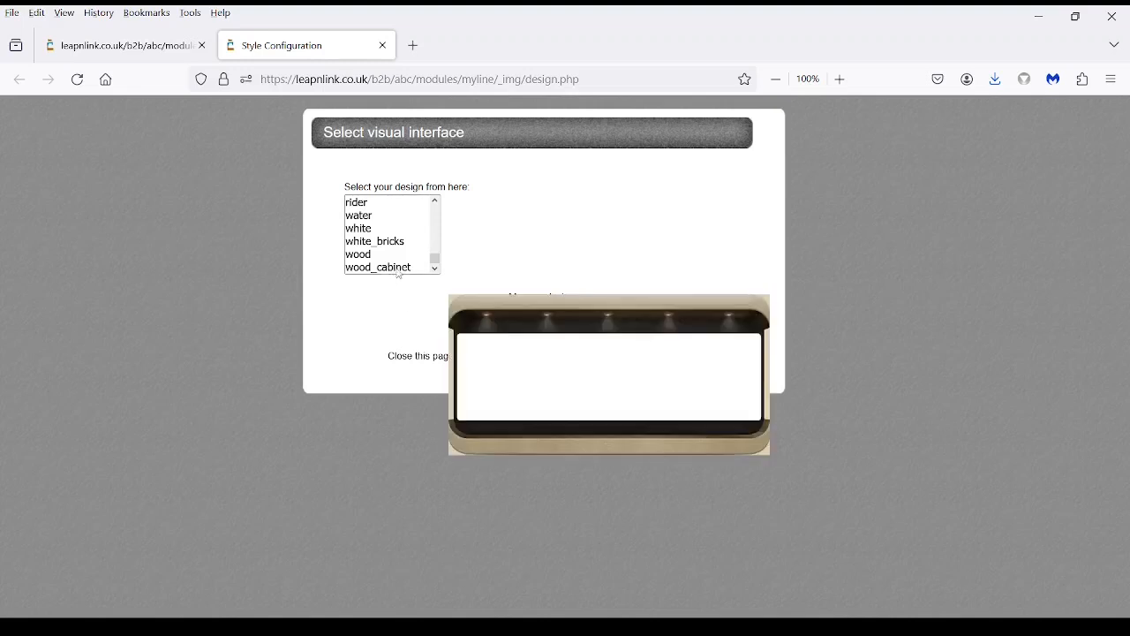
mouse_move(370, 261)
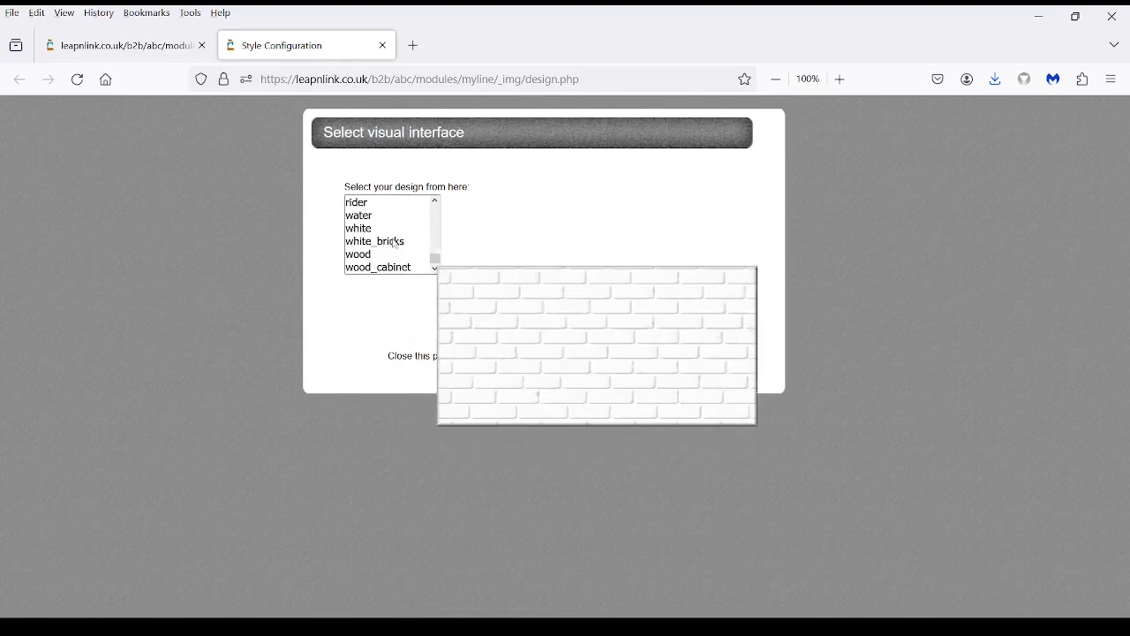
mouse_move(371, 235)
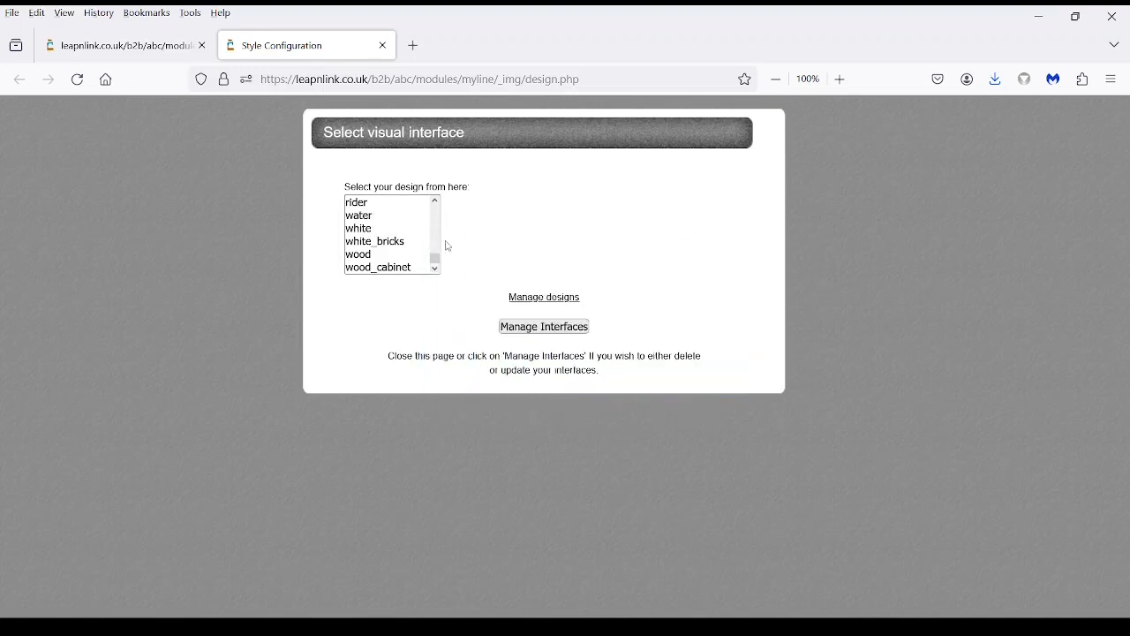
drag(436, 258, 442, 224)
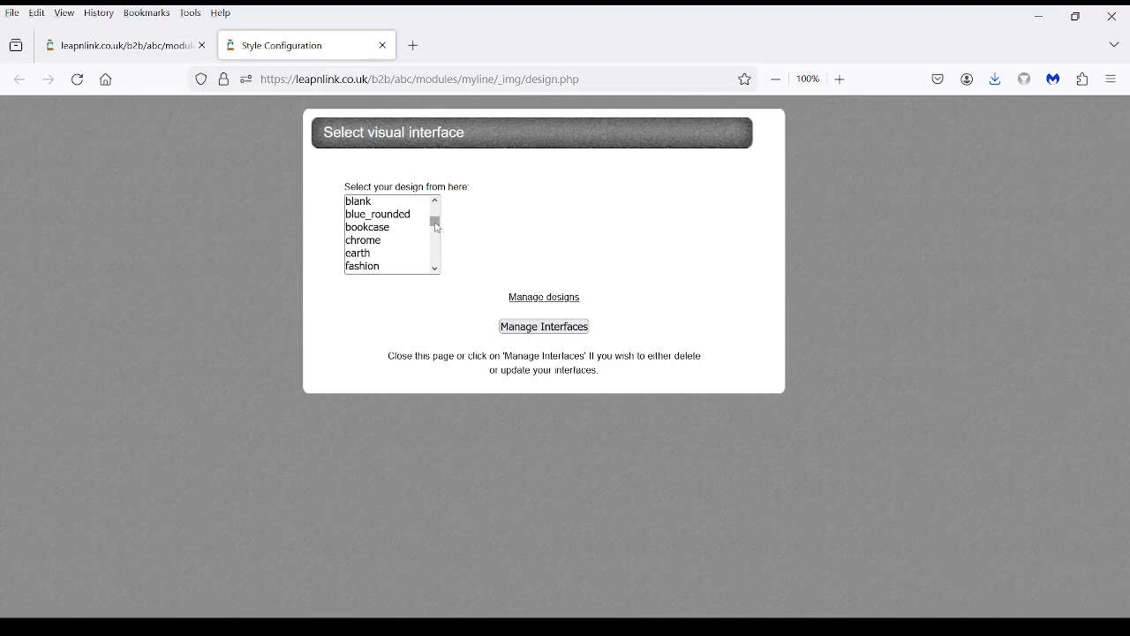
drag(437, 228, 448, 253)
mouse_move(385, 237)
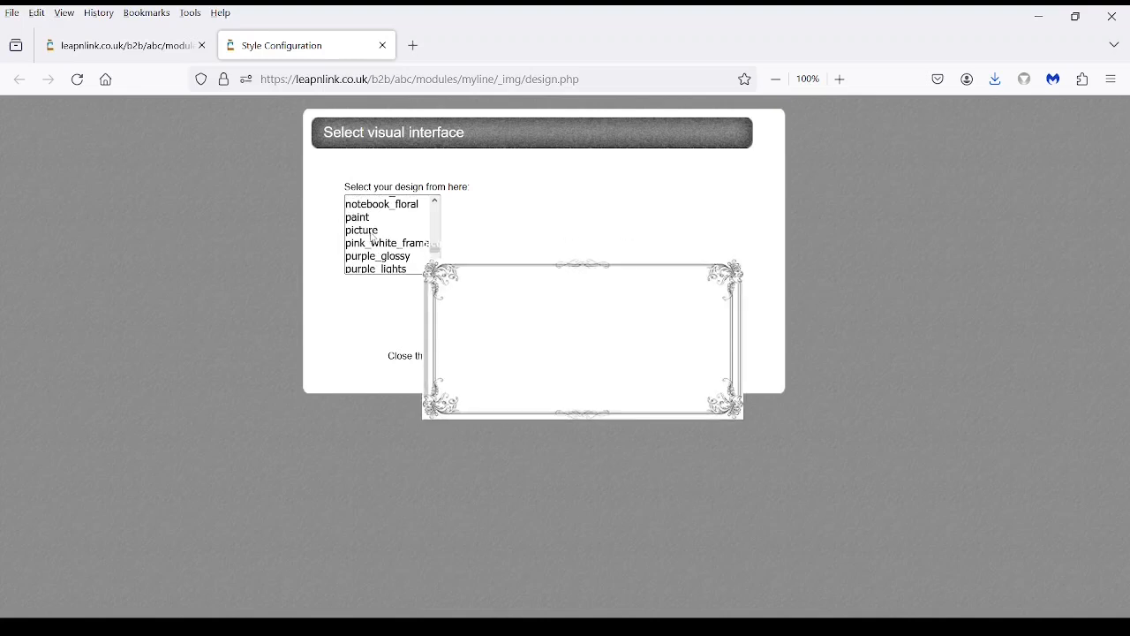
click(372, 231)
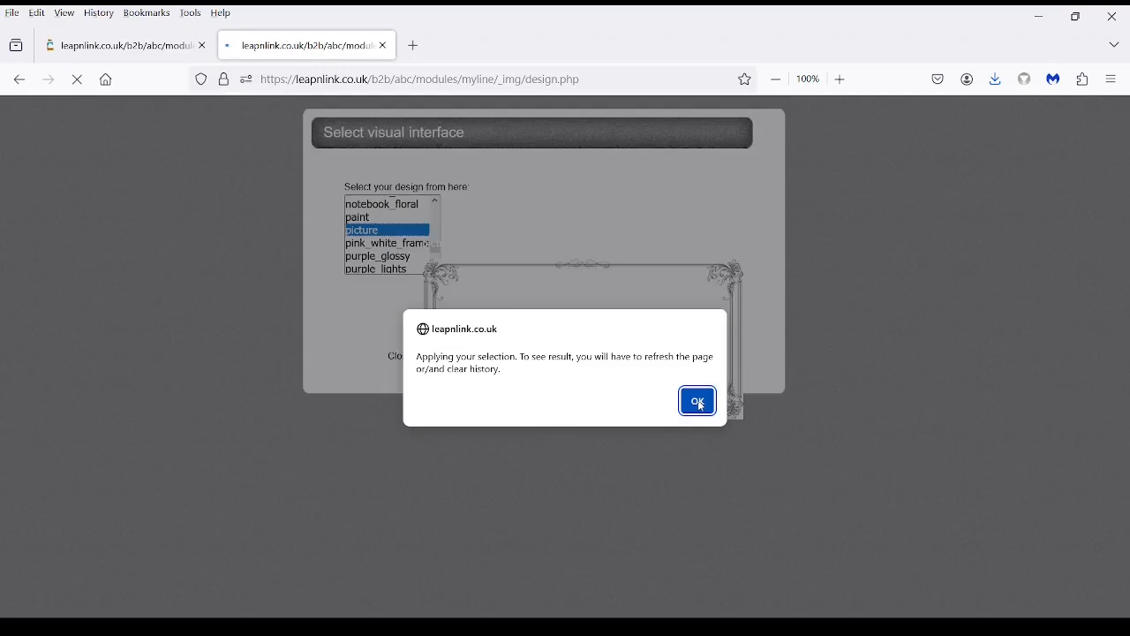
click(699, 401)
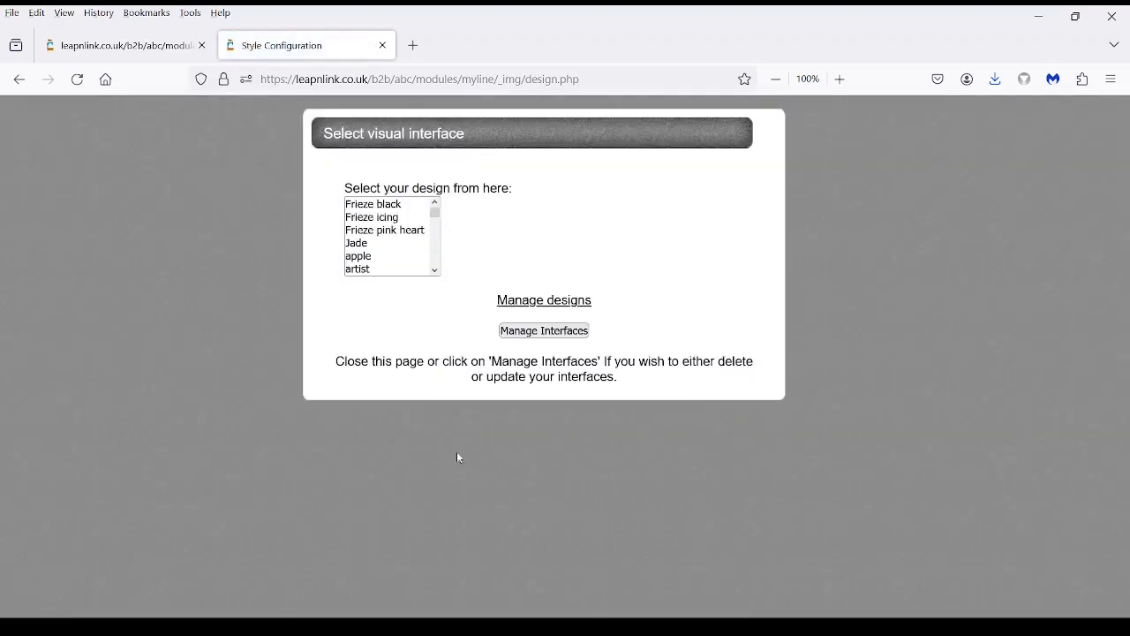
Step: Clear the last hour's cache and offline web site data, and reload the shop page to show the new design
click(133, 49)
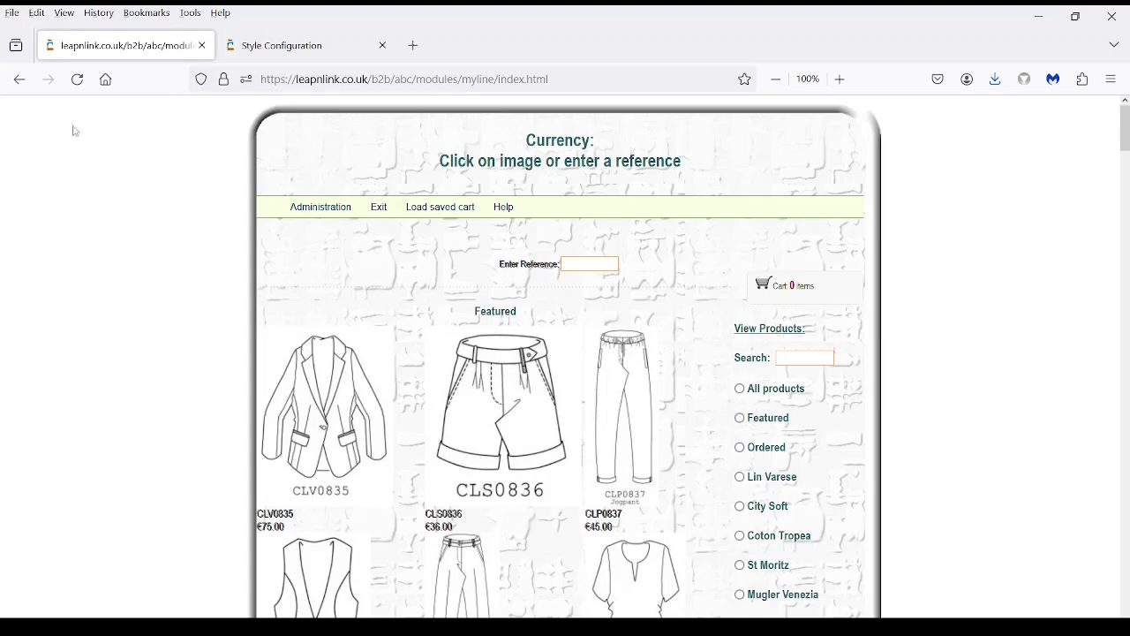
click(77, 81)
click(1111, 80)
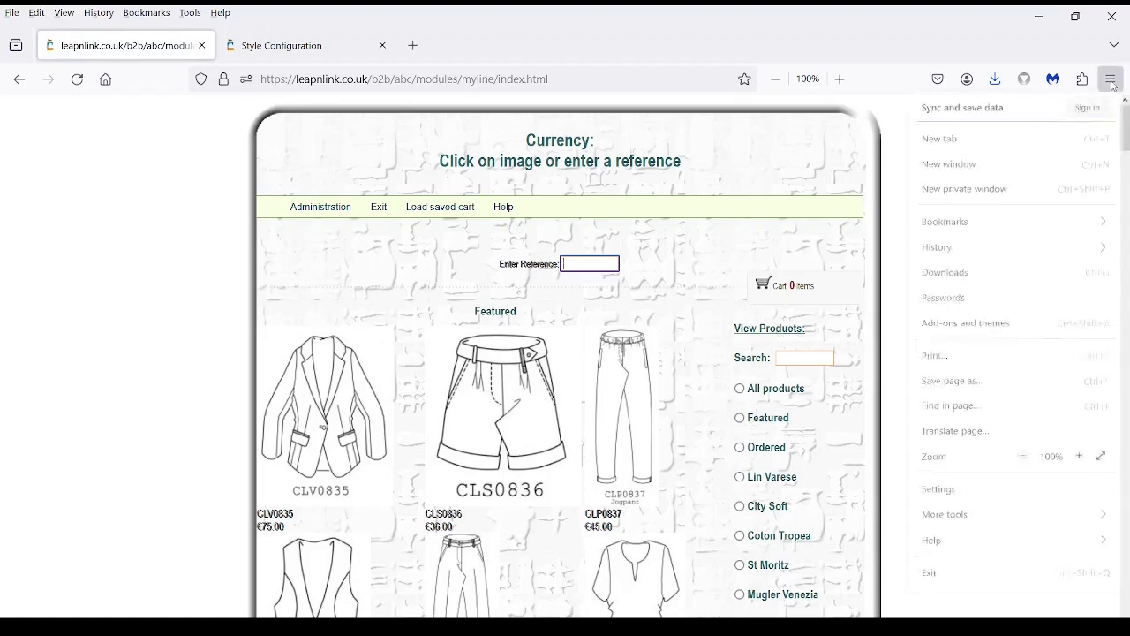
click(1029, 255)
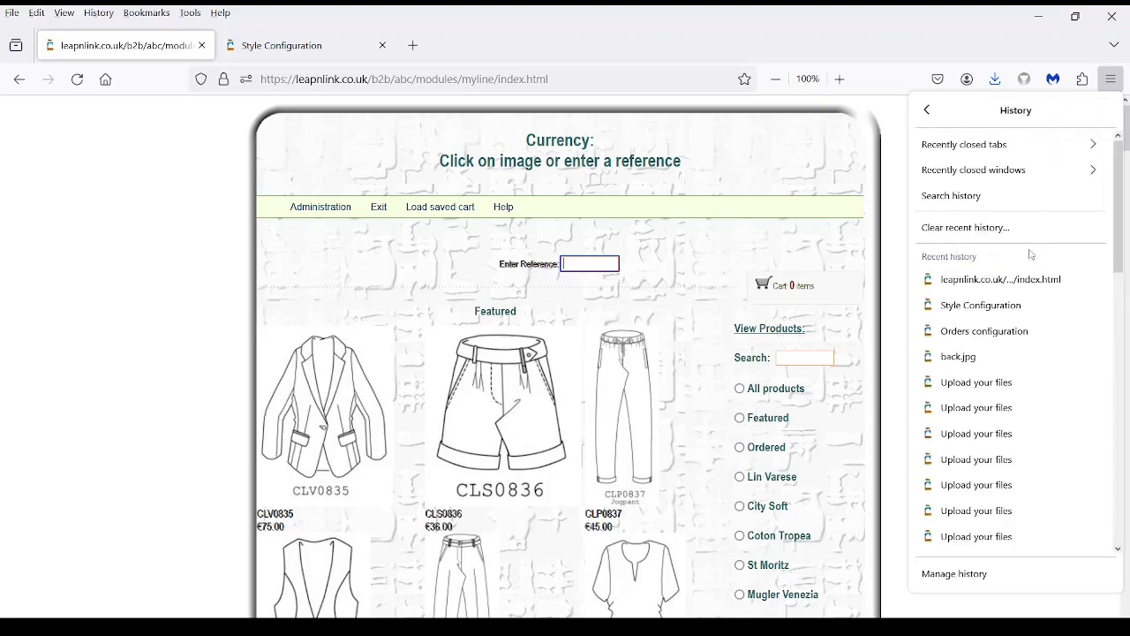
click(965, 229)
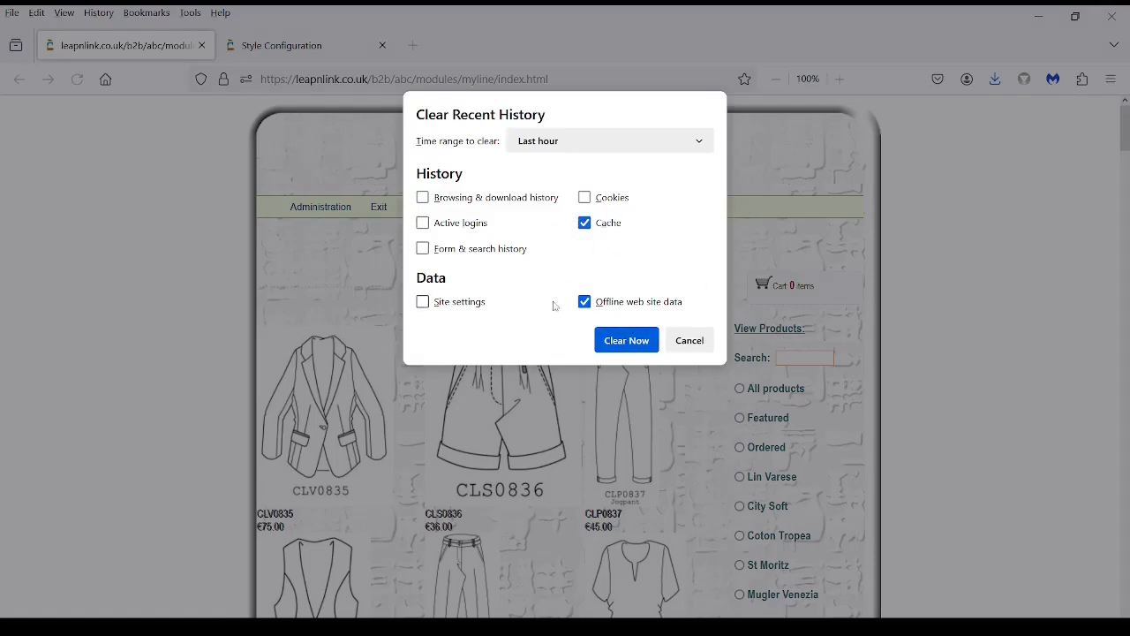
click(621, 340)
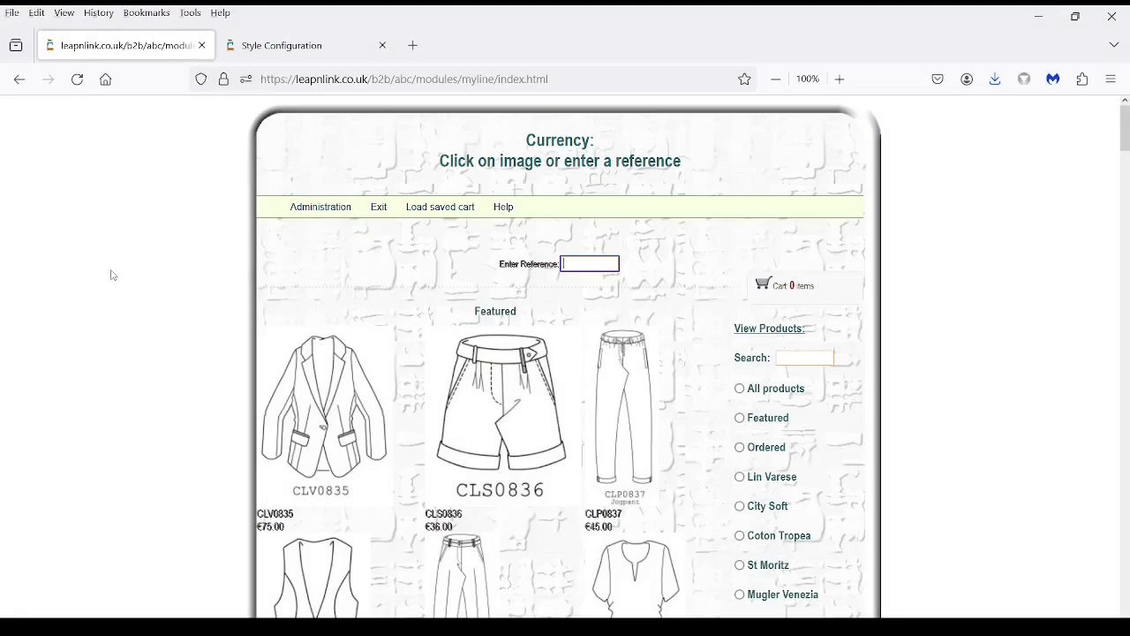
click(77, 81)
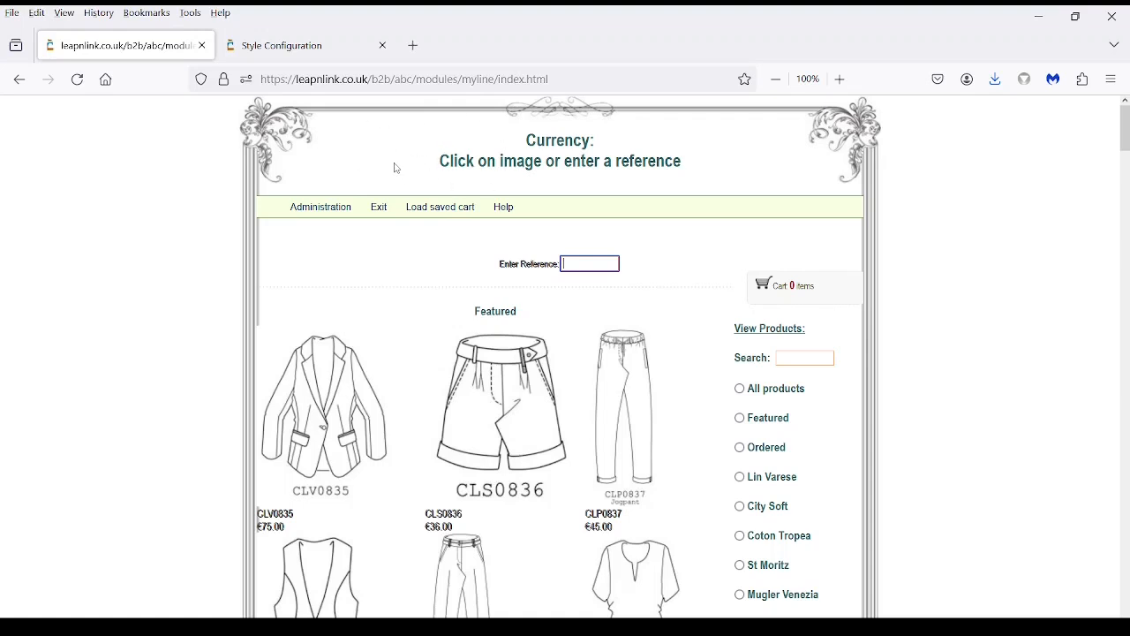
Step: Open the interface management page from the style configuration in a new browser tab
click(311, 48)
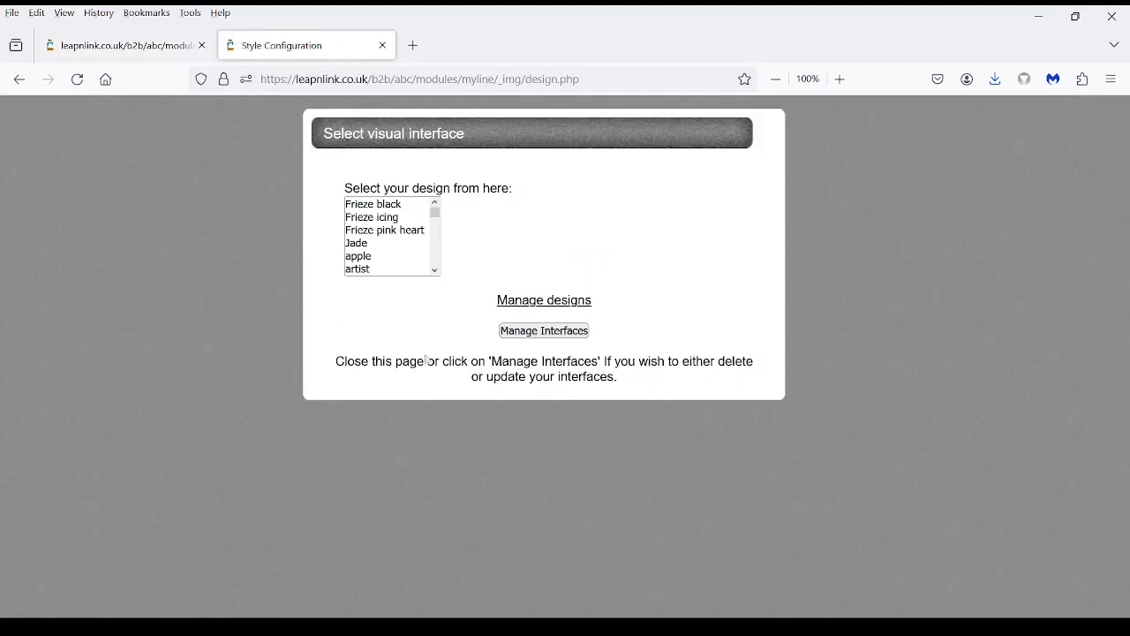
right_click(543, 337)
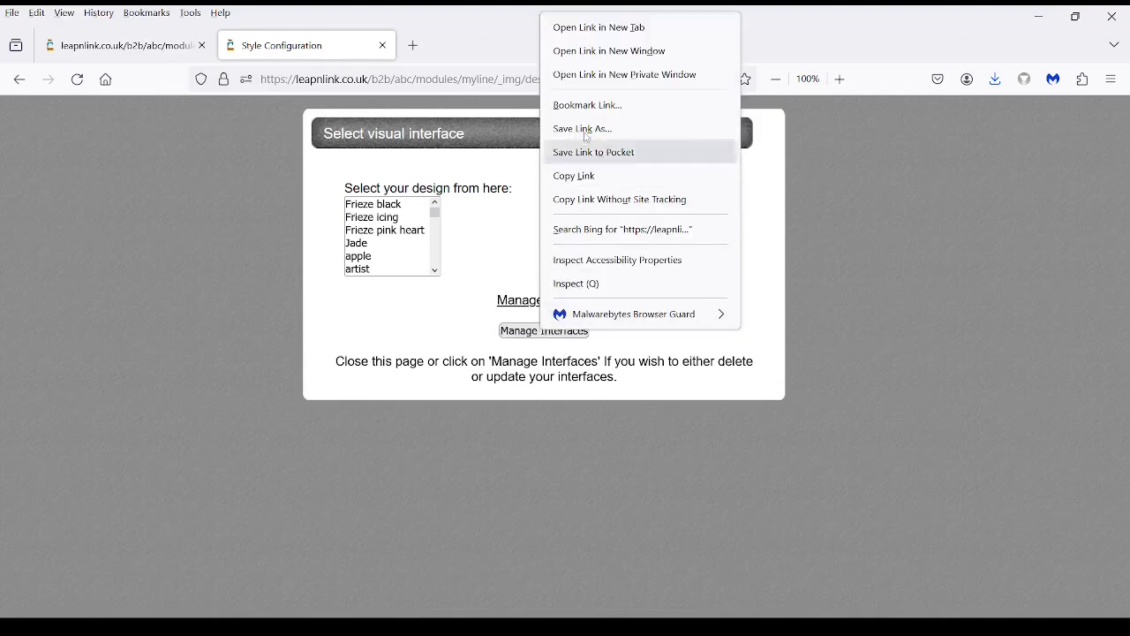
click(612, 28)
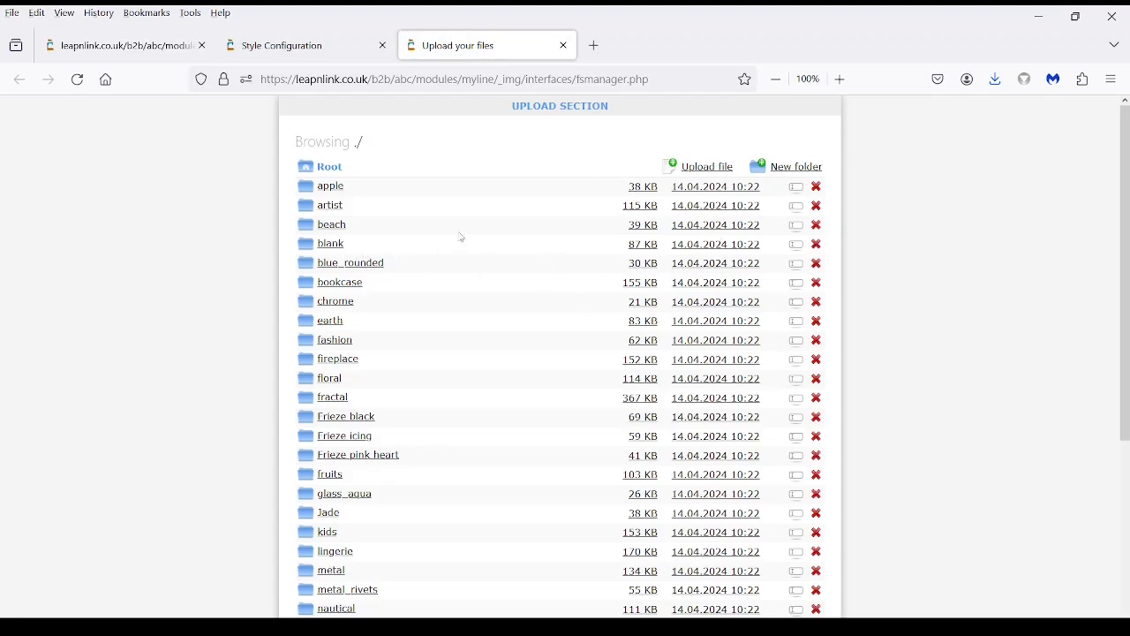
Step: Examine the image files inside the "picture" and "blank" interface folders, returning to the root listing after each
scroll(458, 249, down, 5)
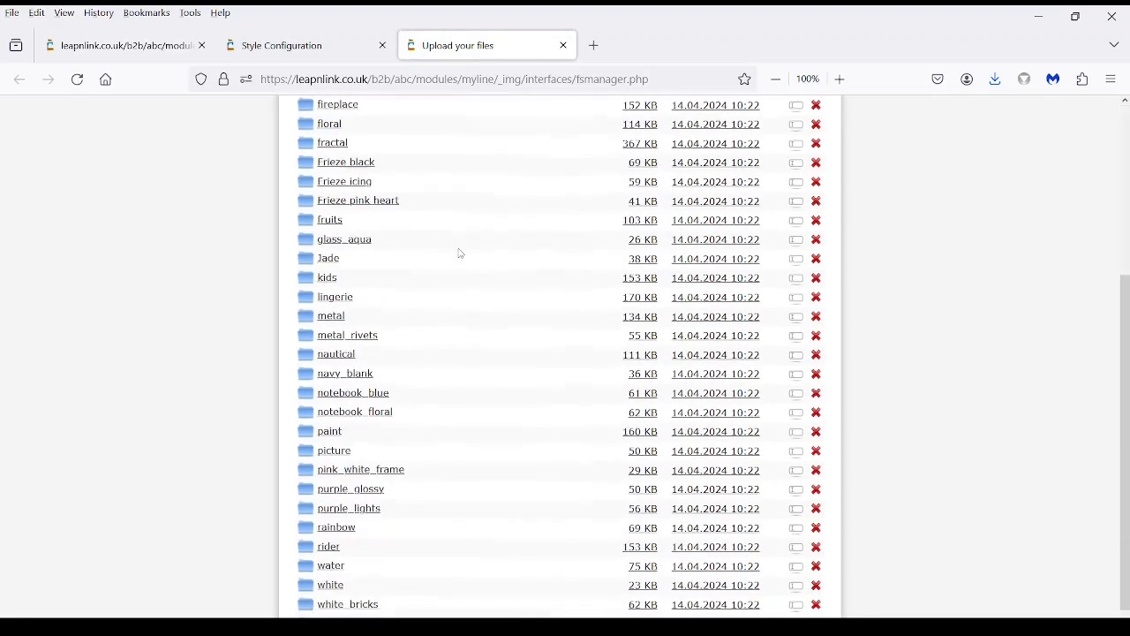
click(340, 455)
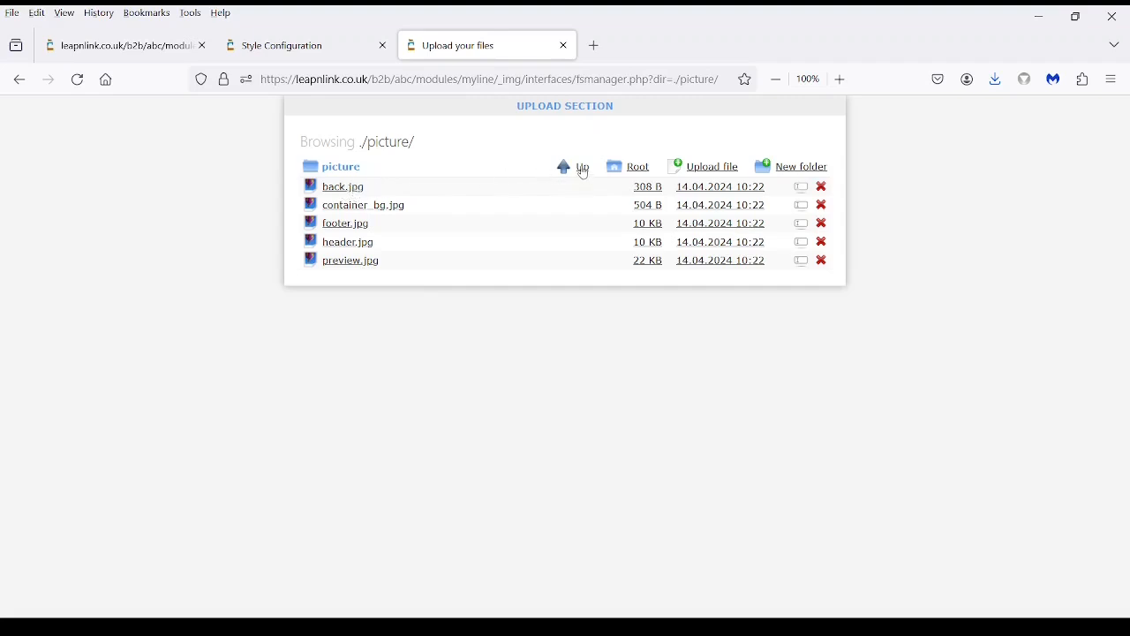
click(583, 172)
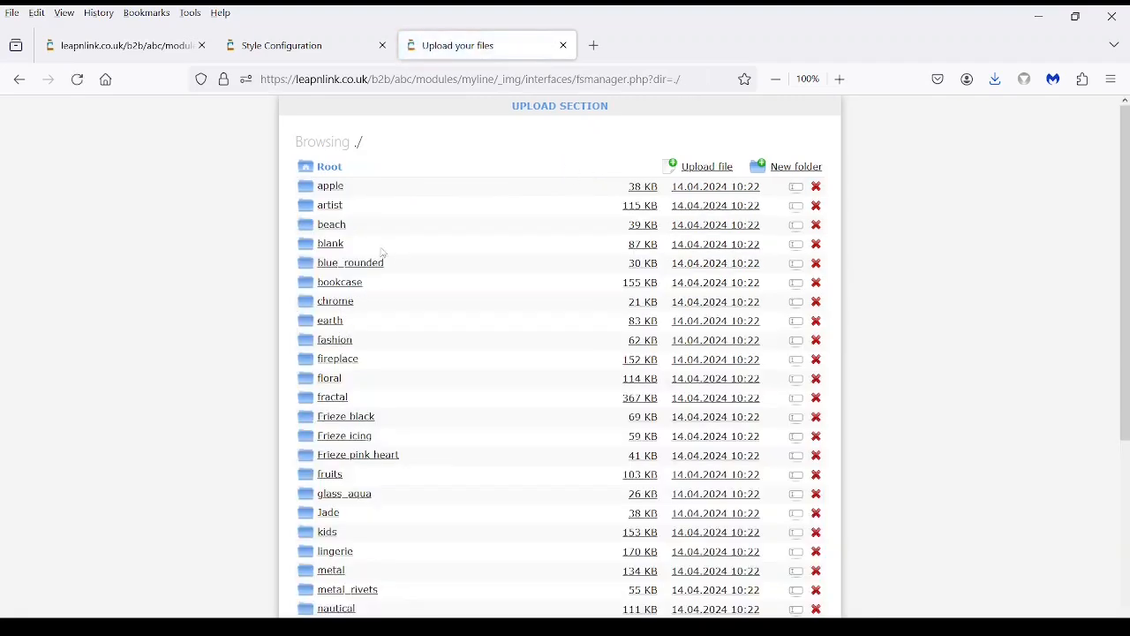
scroll(343, 249, down, 5)
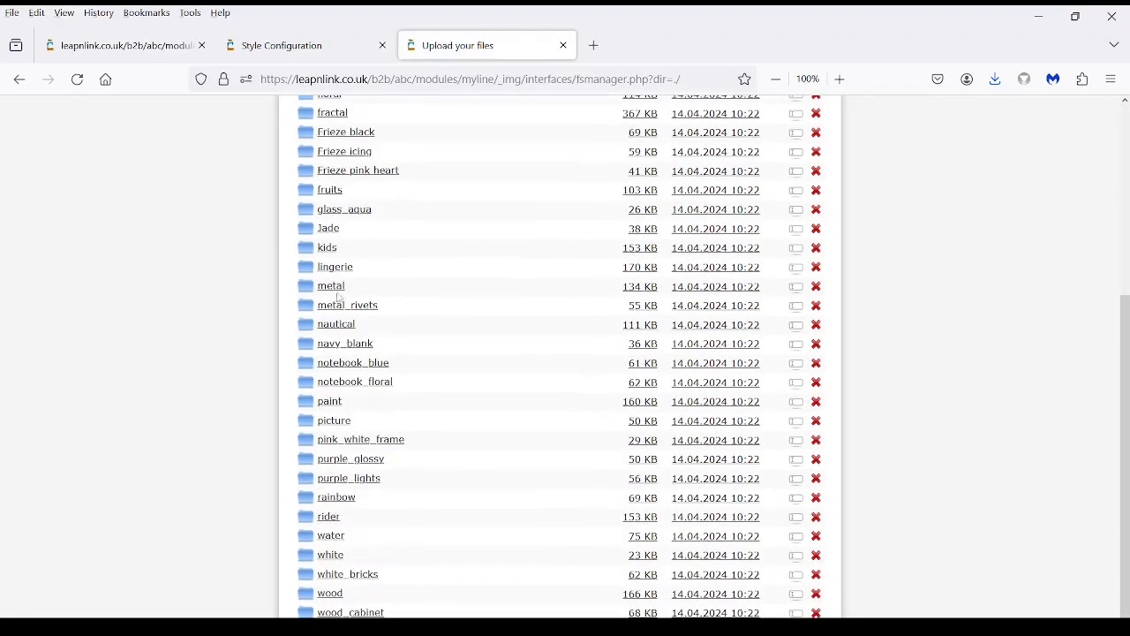
scroll(333, 228, up, 3)
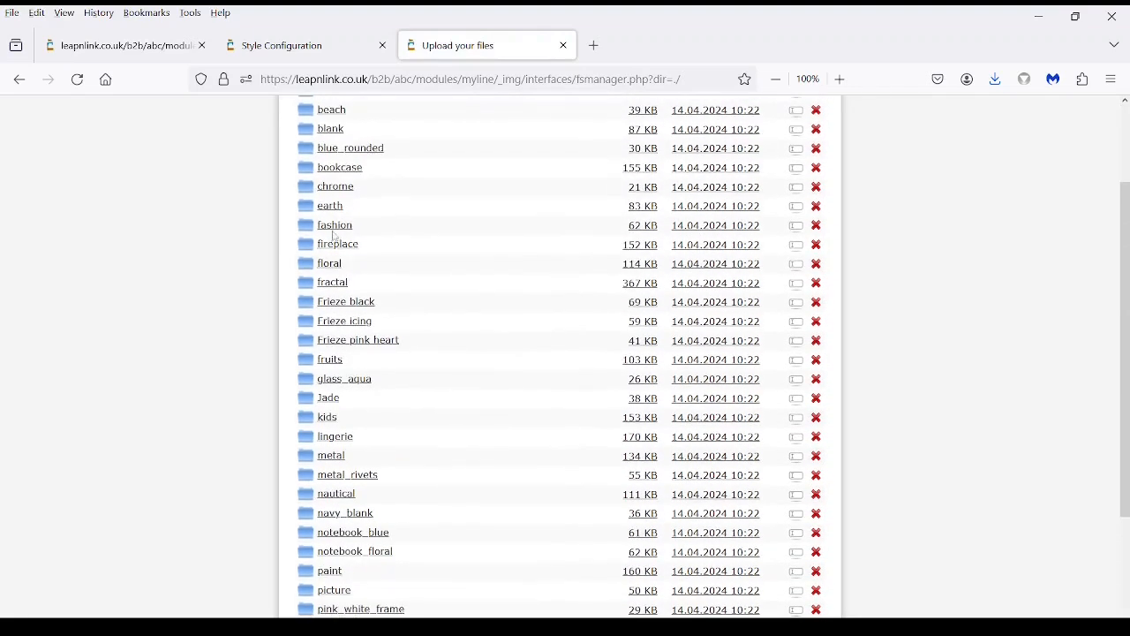
scroll(354, 247, up, 2)
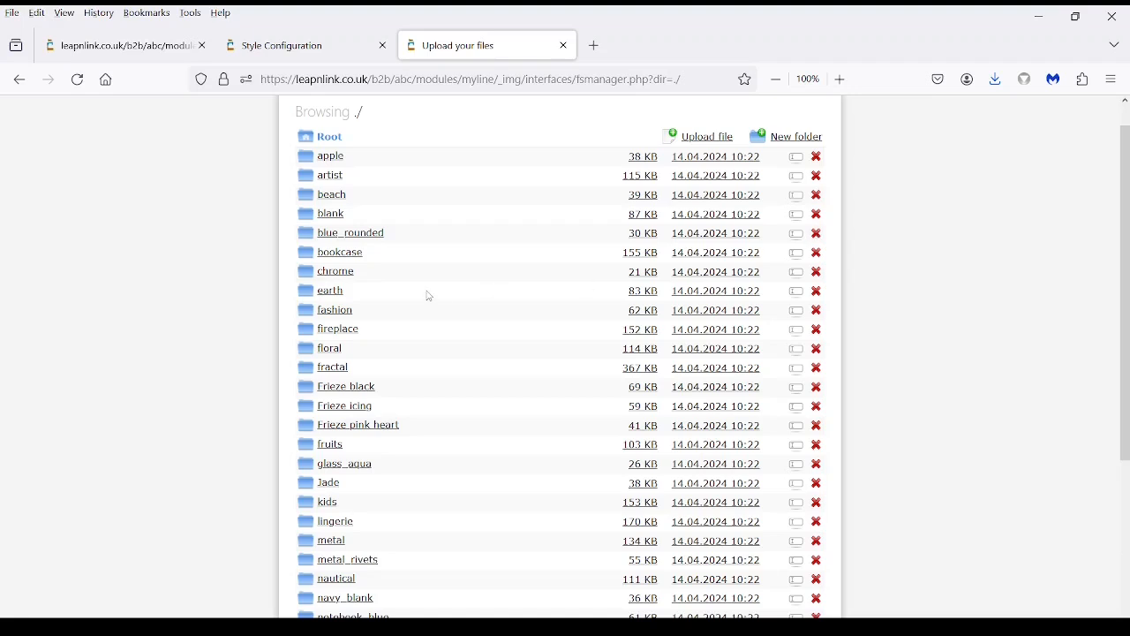
click(332, 217)
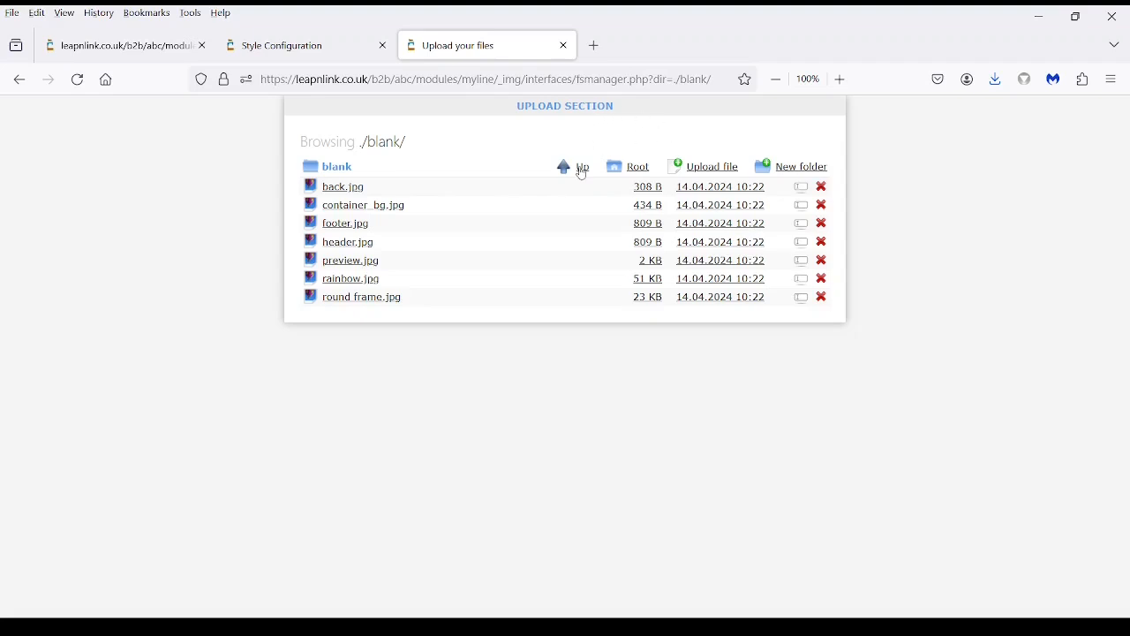
click(581, 170)
Step: Download back.jpg from the "picture" interface folder into the B2B folder on J:, replacing the existing copy
scroll(499, 258, down, 1)
scroll(495, 261, down, 5)
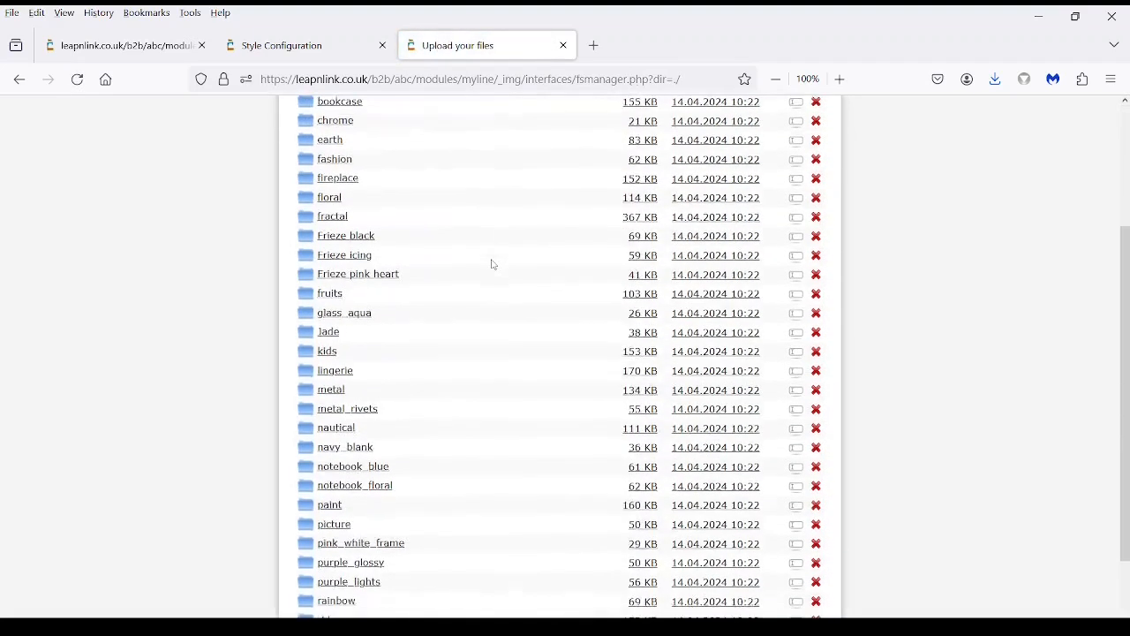
click(336, 451)
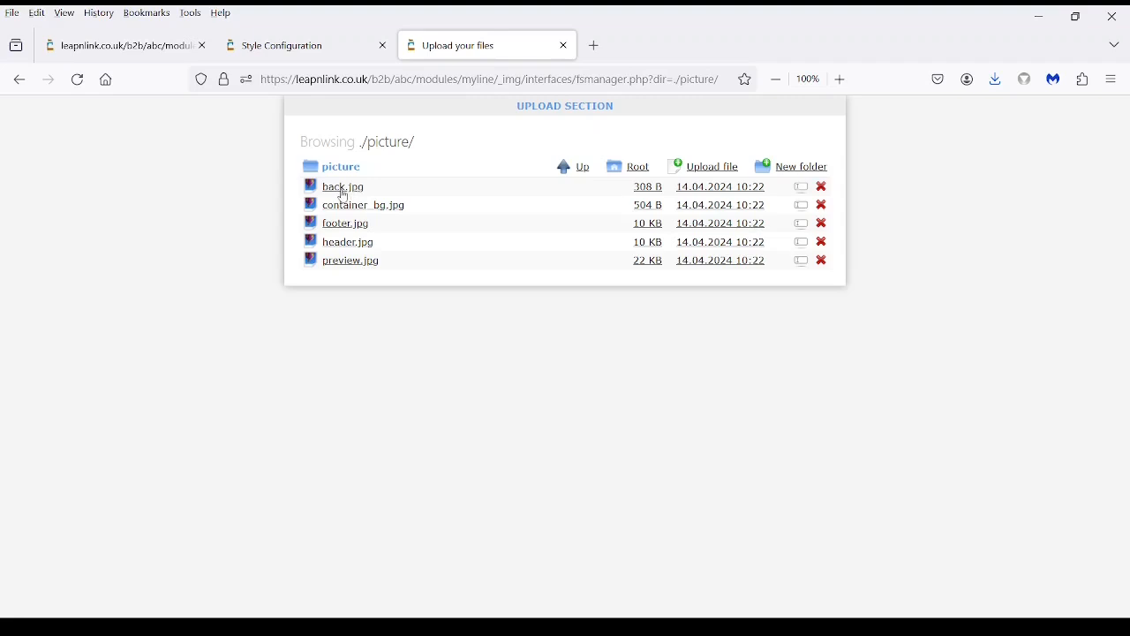
right_click(344, 194)
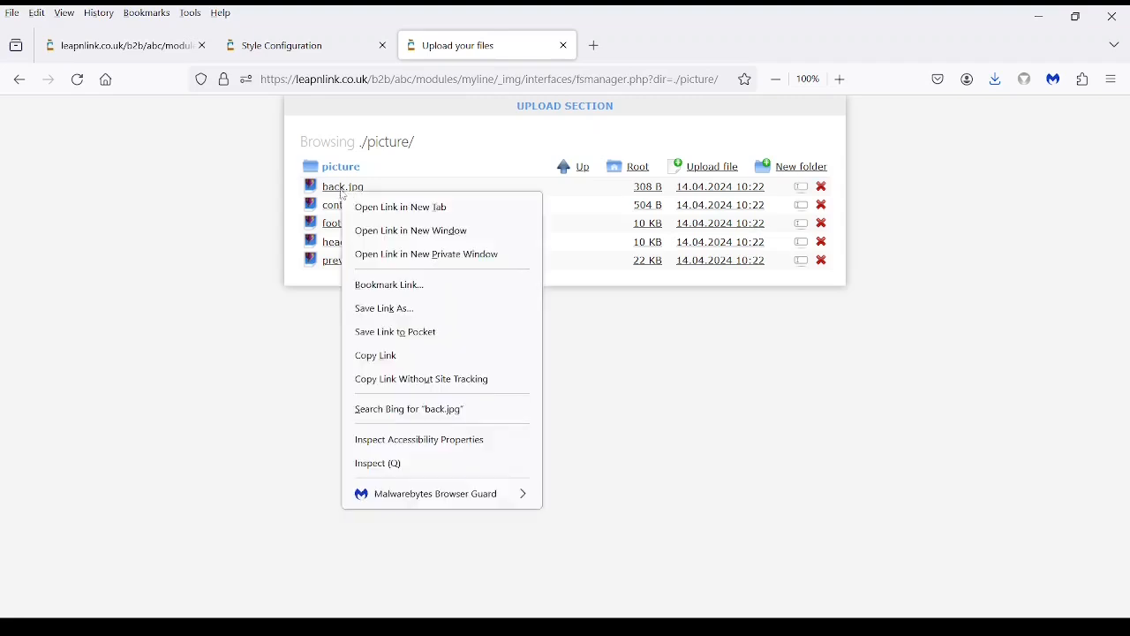
click(414, 309)
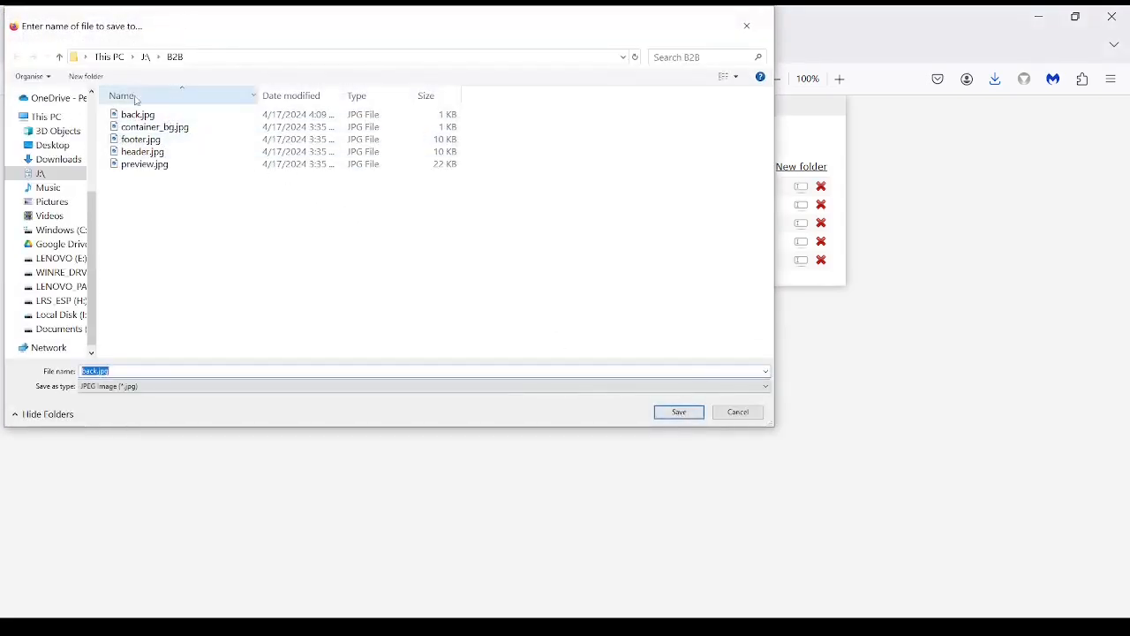
click(685, 412)
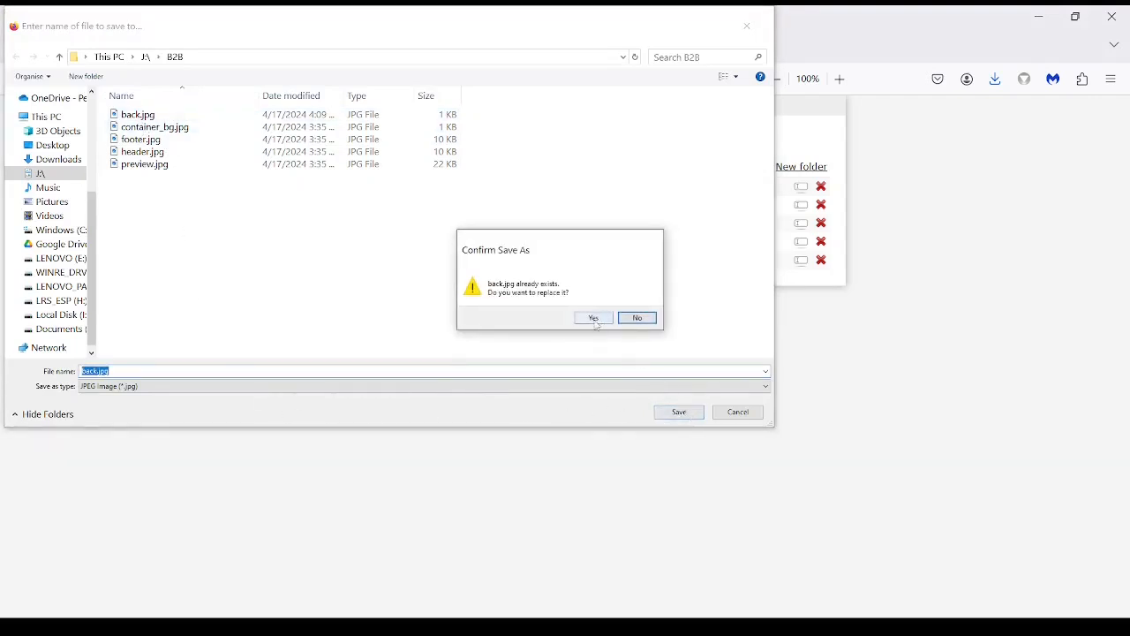
click(595, 319)
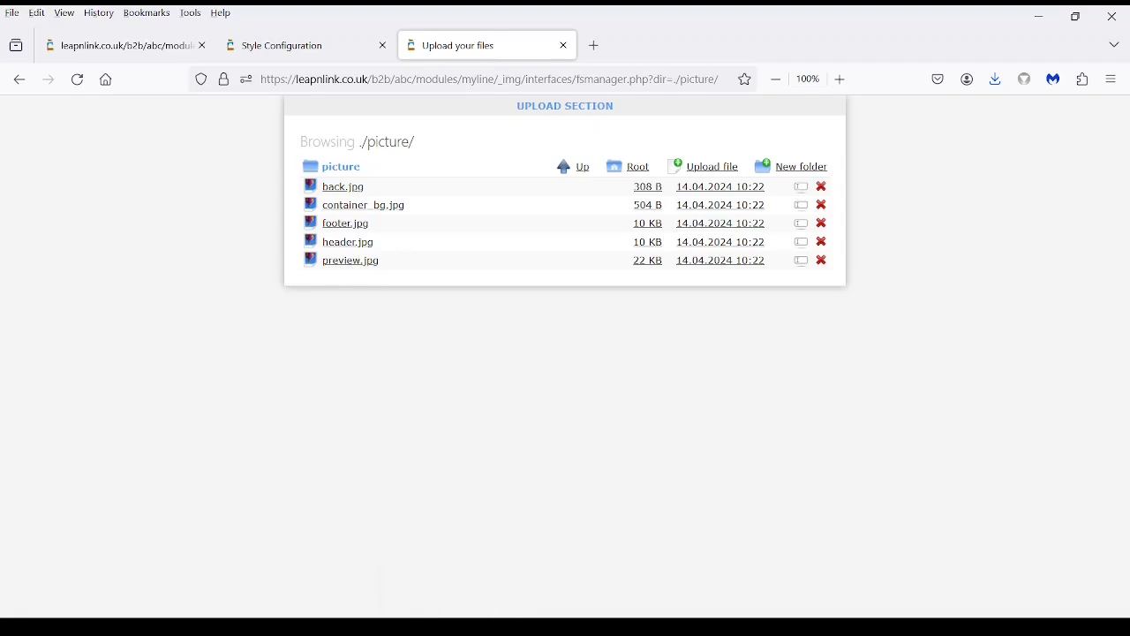
Step: Switch to Paint and open the recently used header.jpg
click(449, 628)
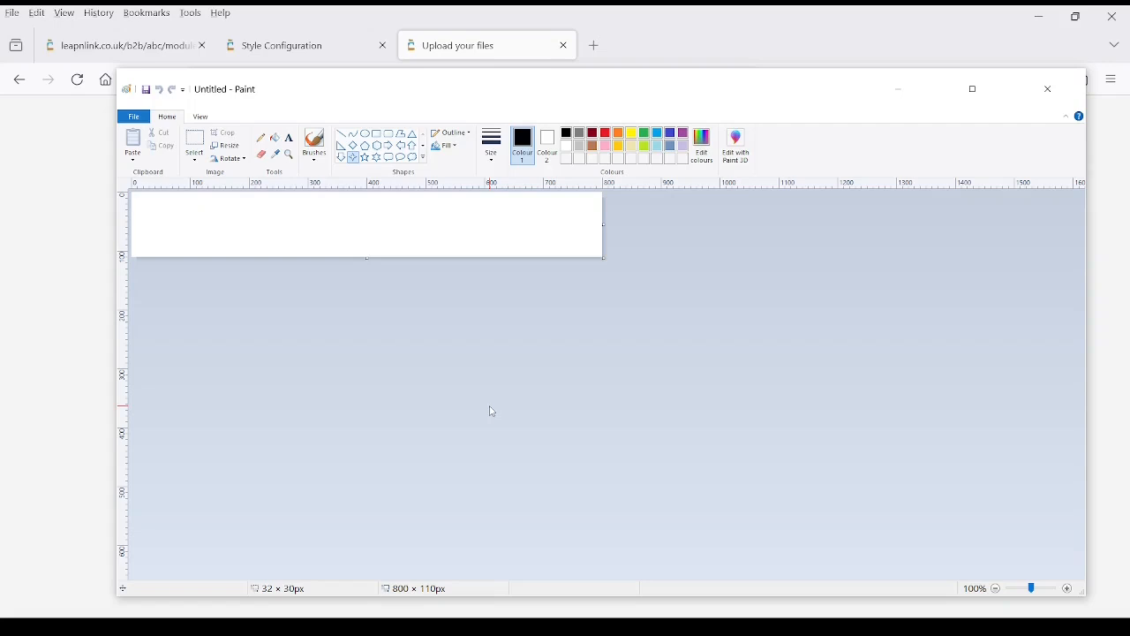
click(134, 122)
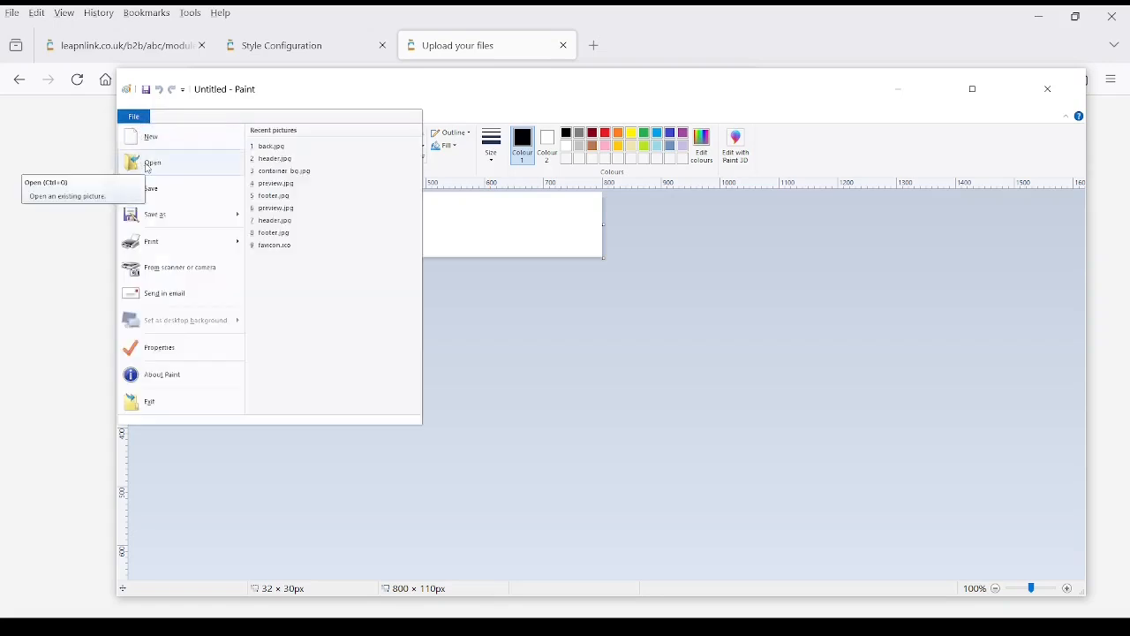
click(306, 160)
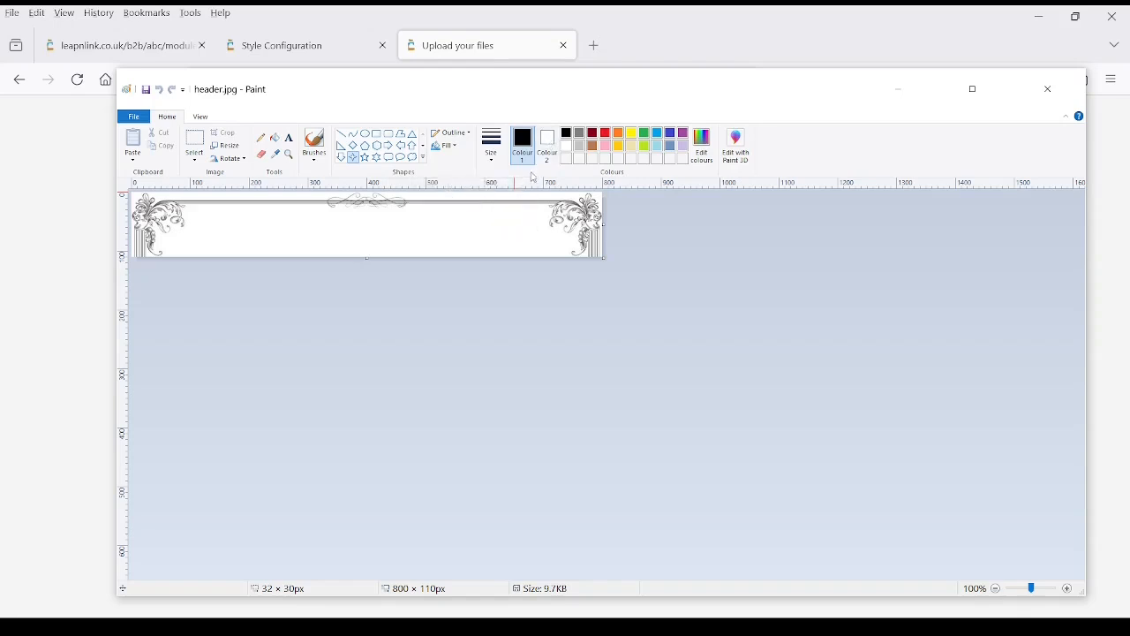
Step: Begin a Grey-50% Arial 12 text reading "My Co" inside the header frame, beside the left-hand ornament
click(580, 134)
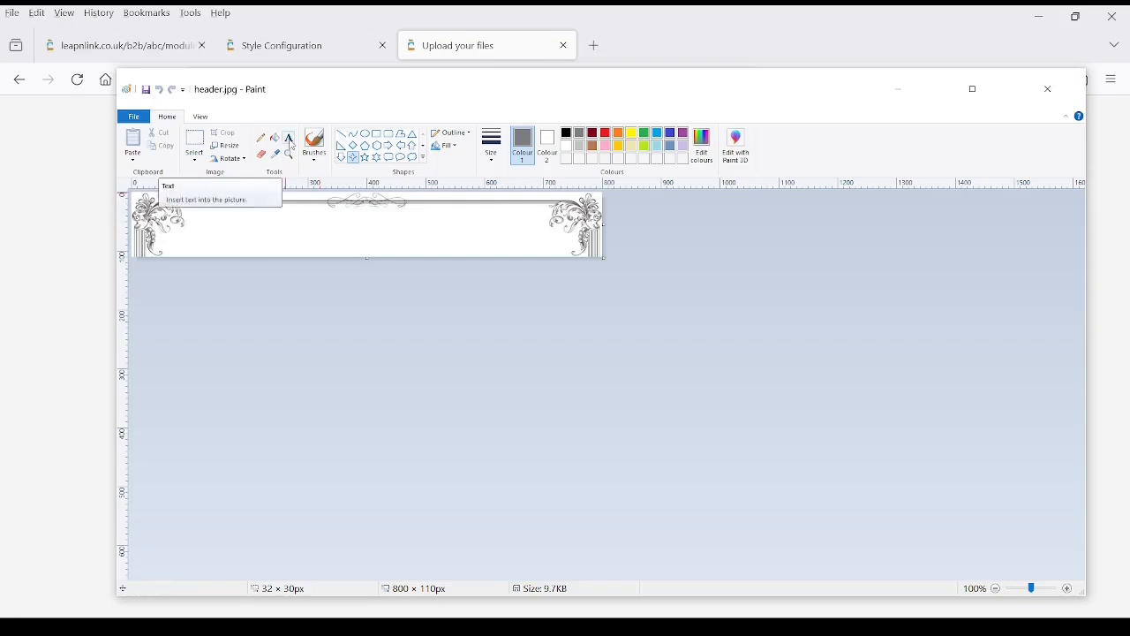
click(291, 141)
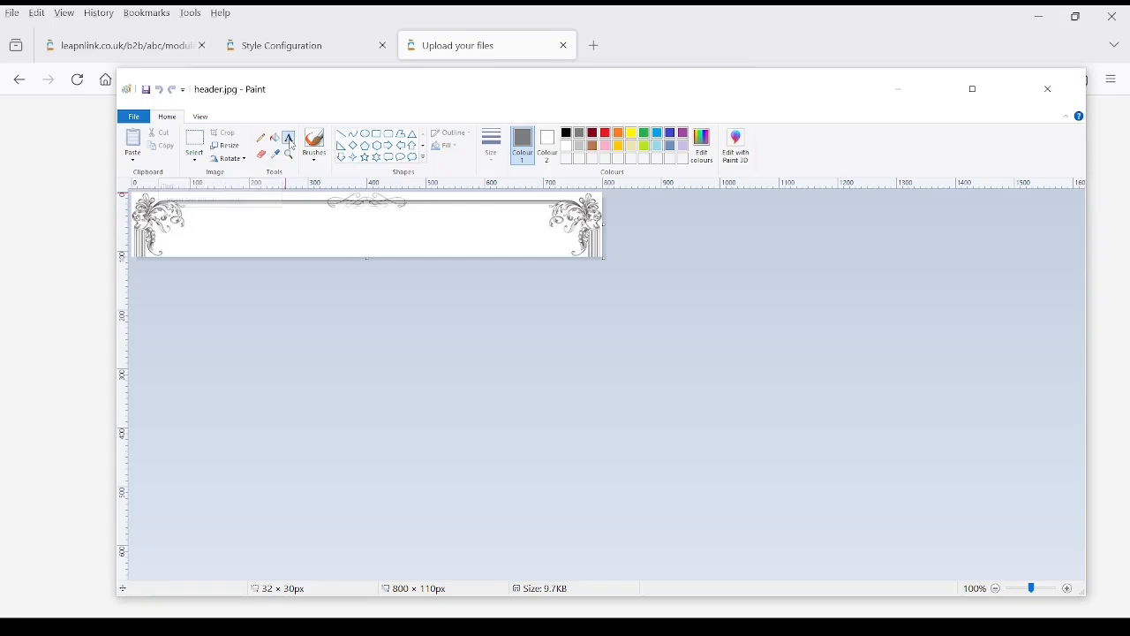
click(188, 233)
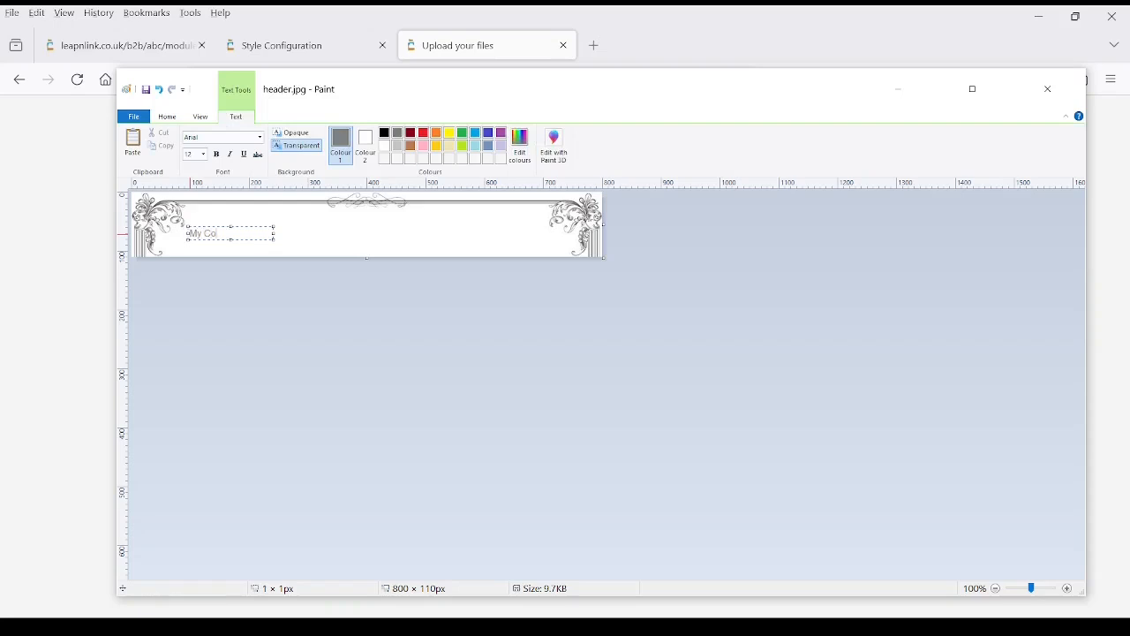
Step: Complete the footer image's text so that it reads "CALL NOW for Help in Placing your Order"
text(r)
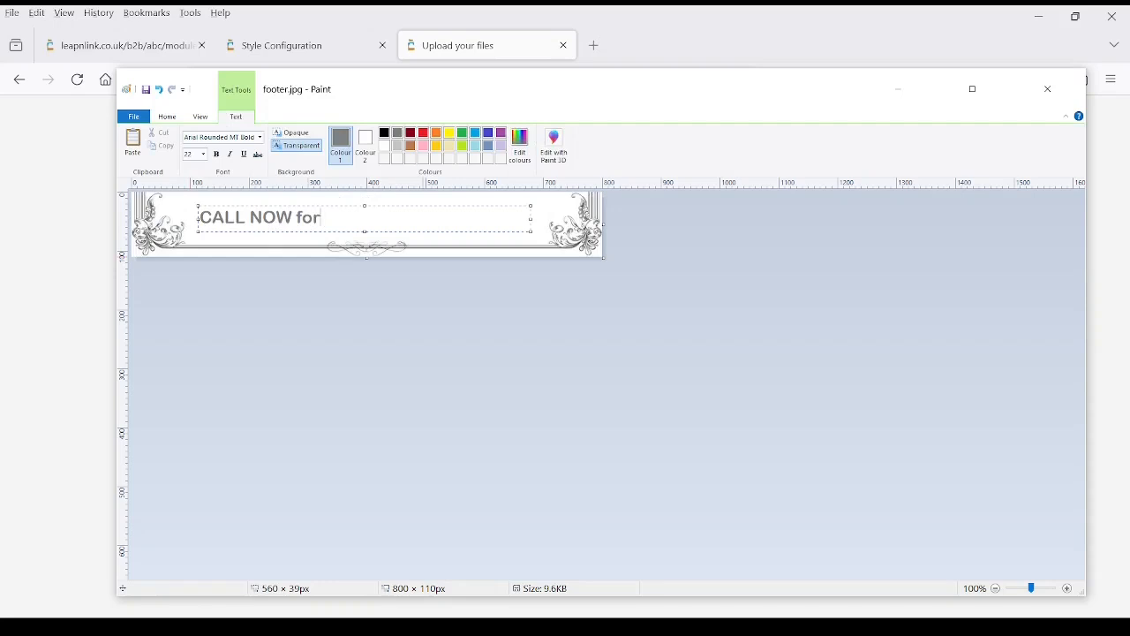
text( Help in Placing your)
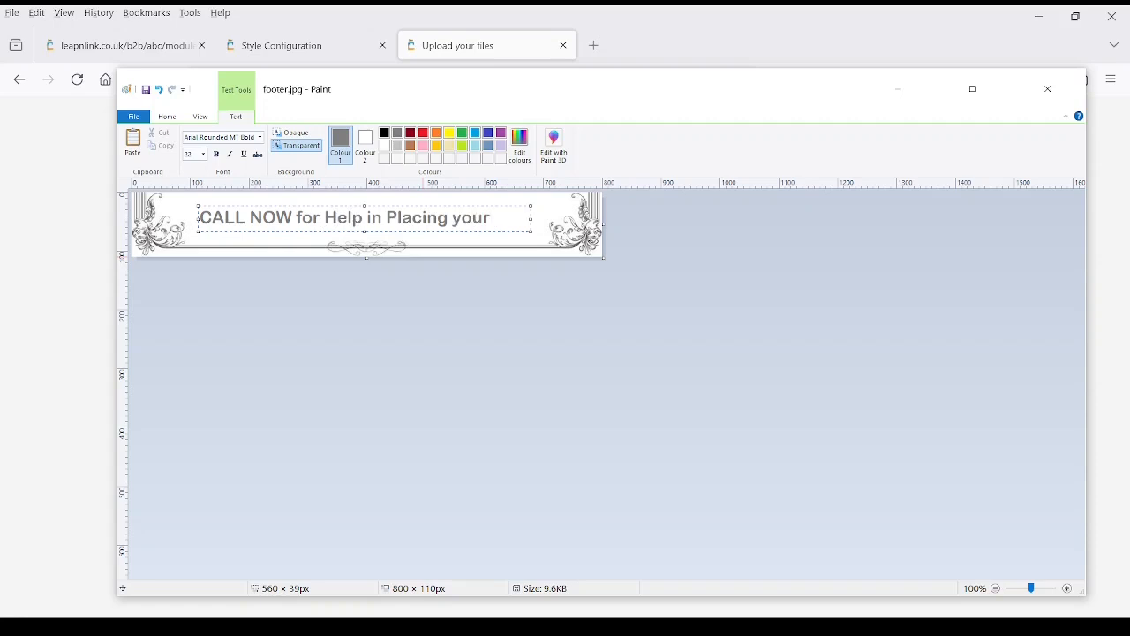
text( Order)
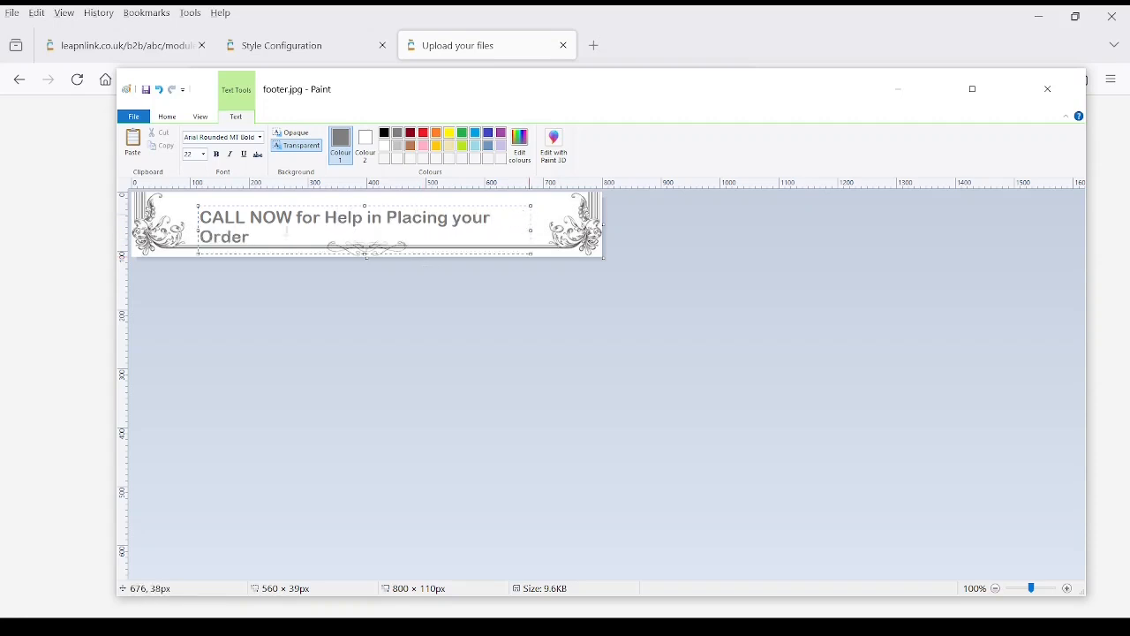
Step: Set the whole footer text to font size 20, place it on the image, and save footer.jpg
drag(251, 238, 200, 215)
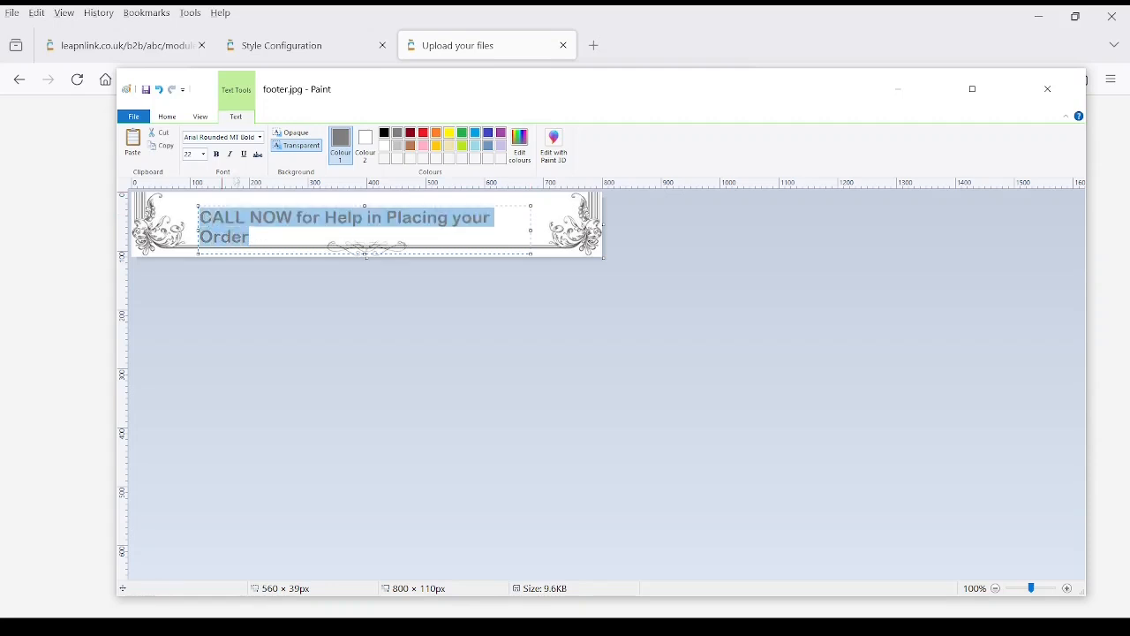
click(204, 155)
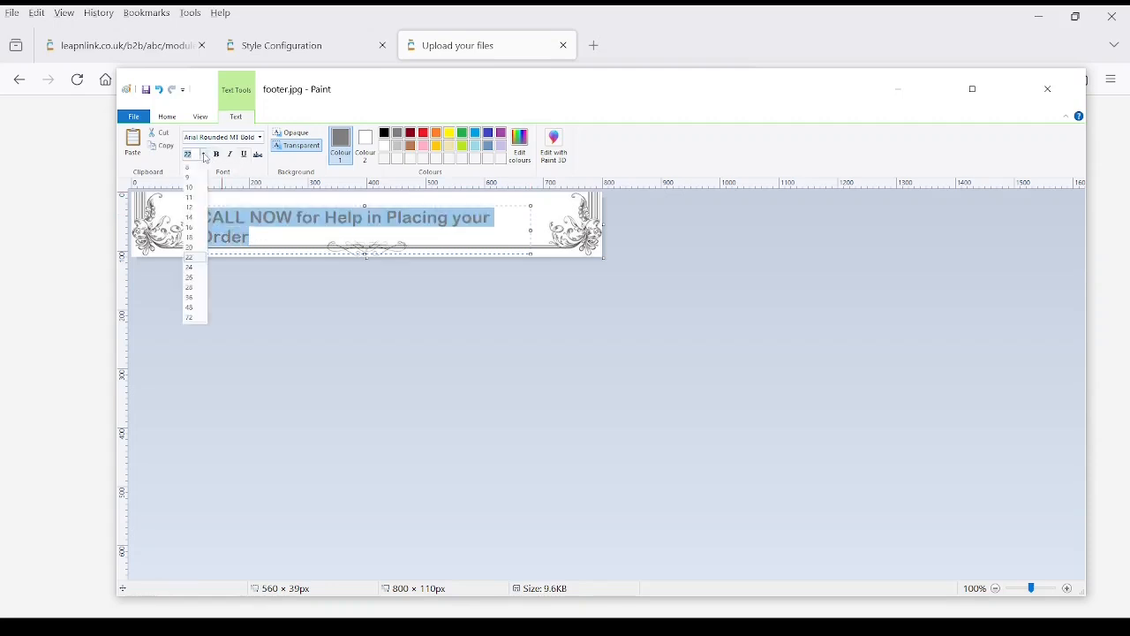
click(200, 248)
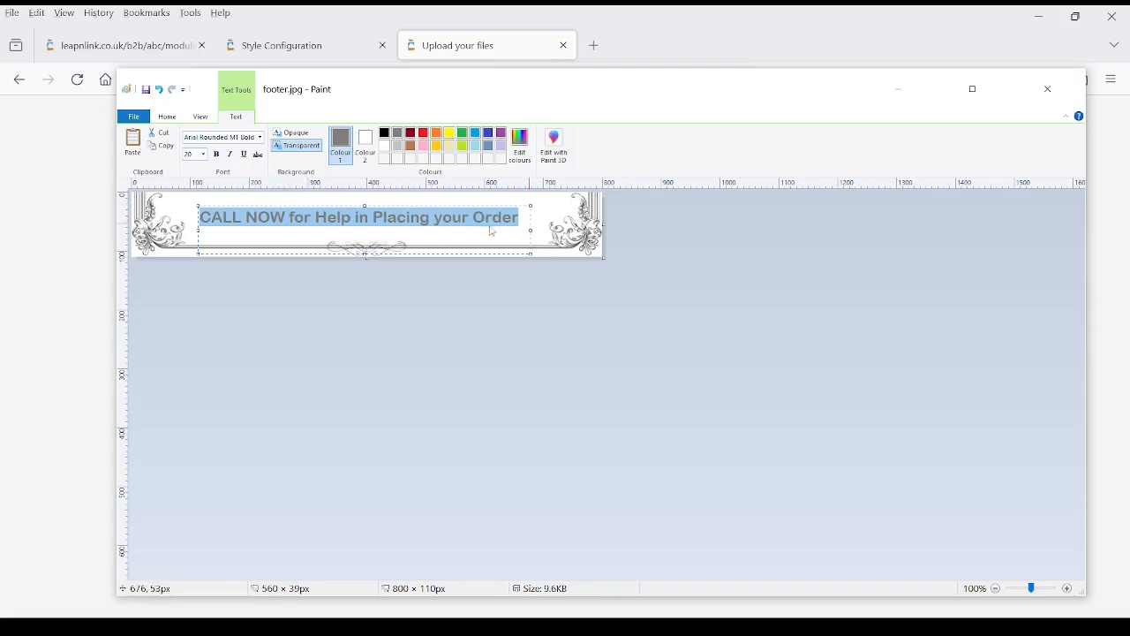
click(539, 224)
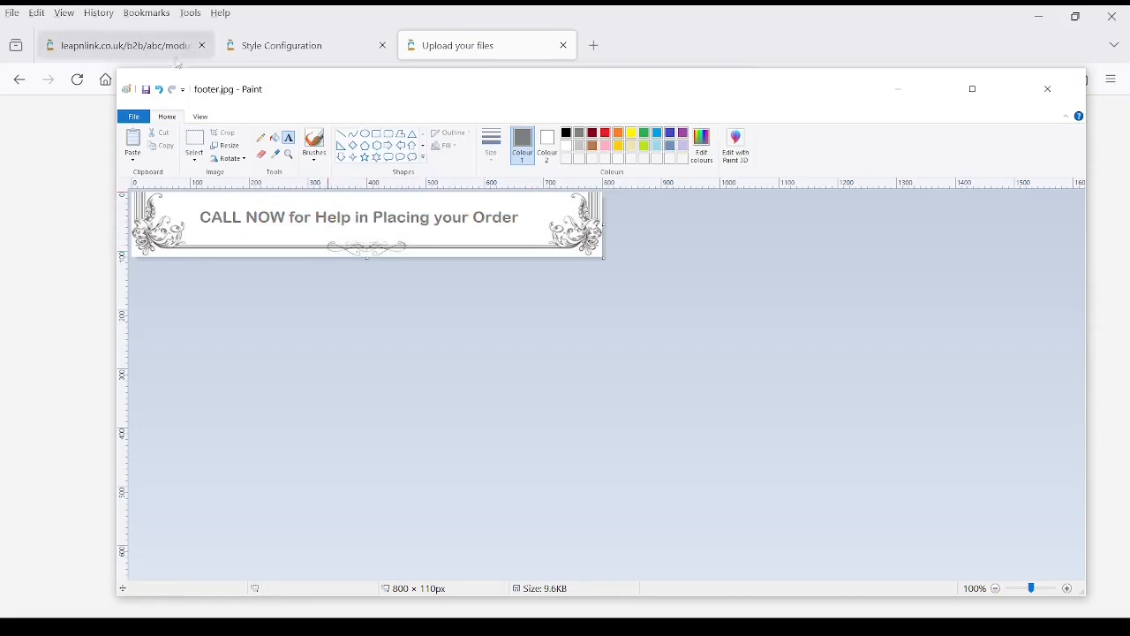
click(147, 91)
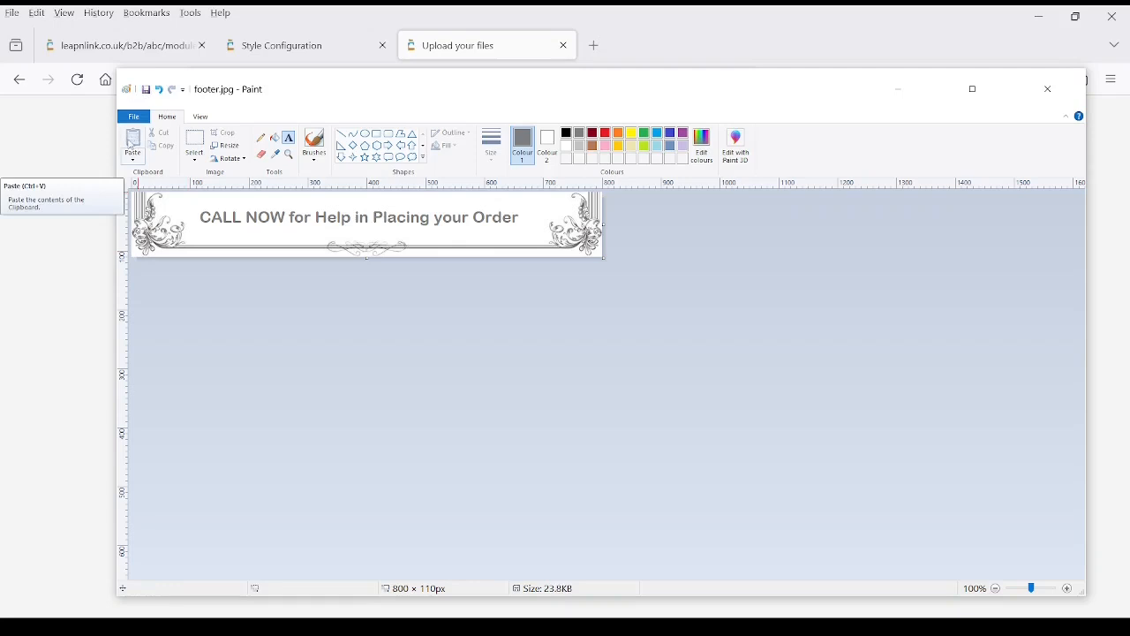
Step: Open back.jpg from the B2B folder in Paint
click(133, 116)
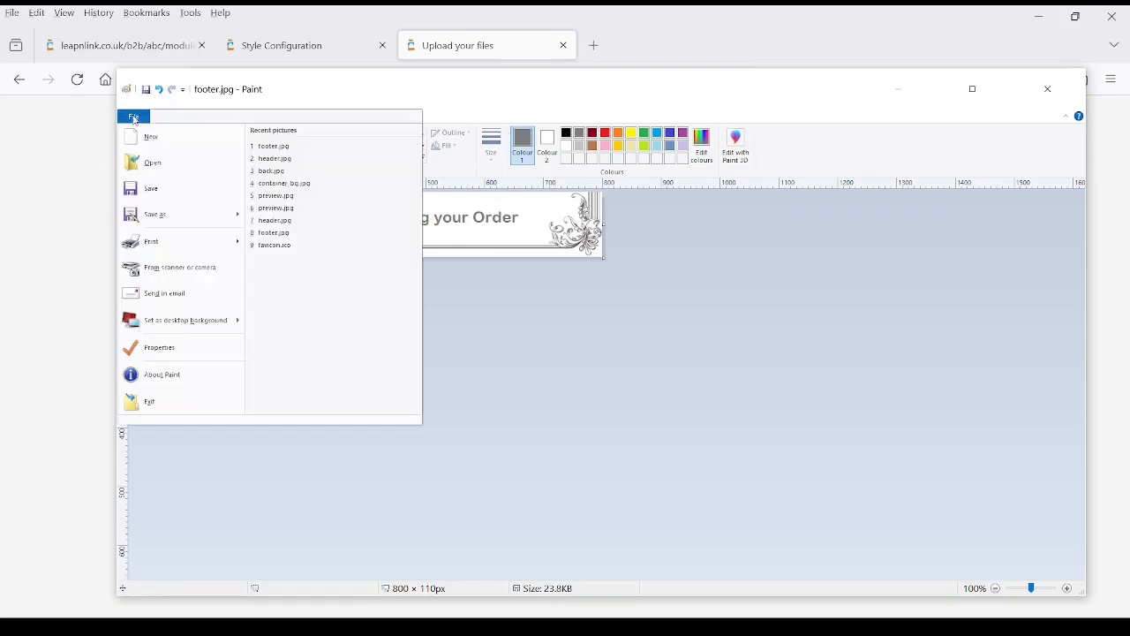
click(145, 167)
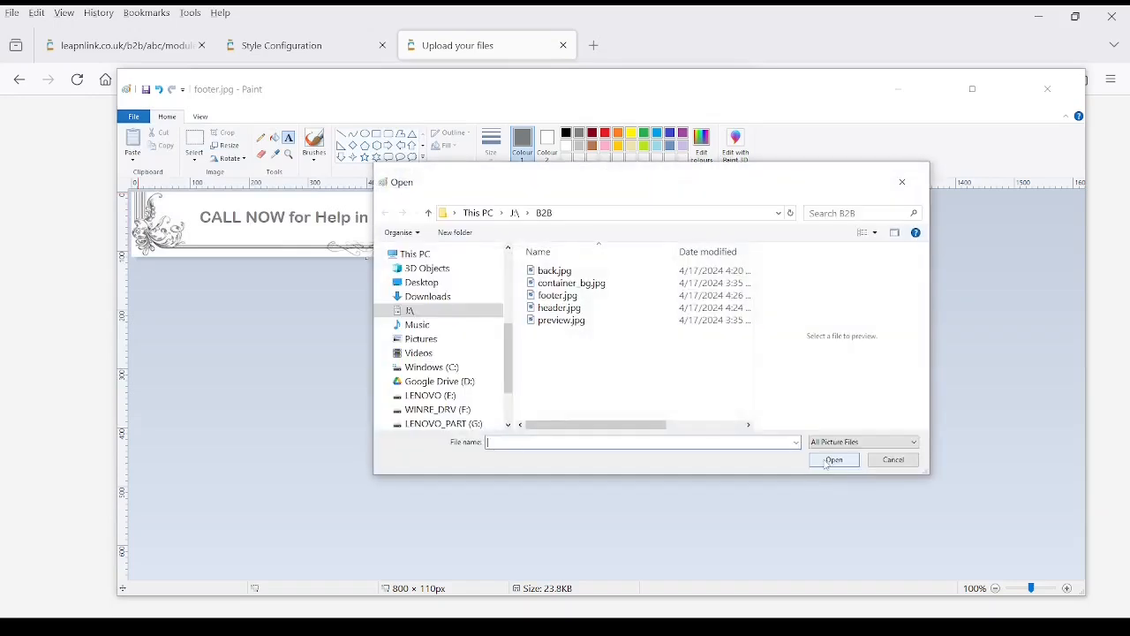
click(556, 270)
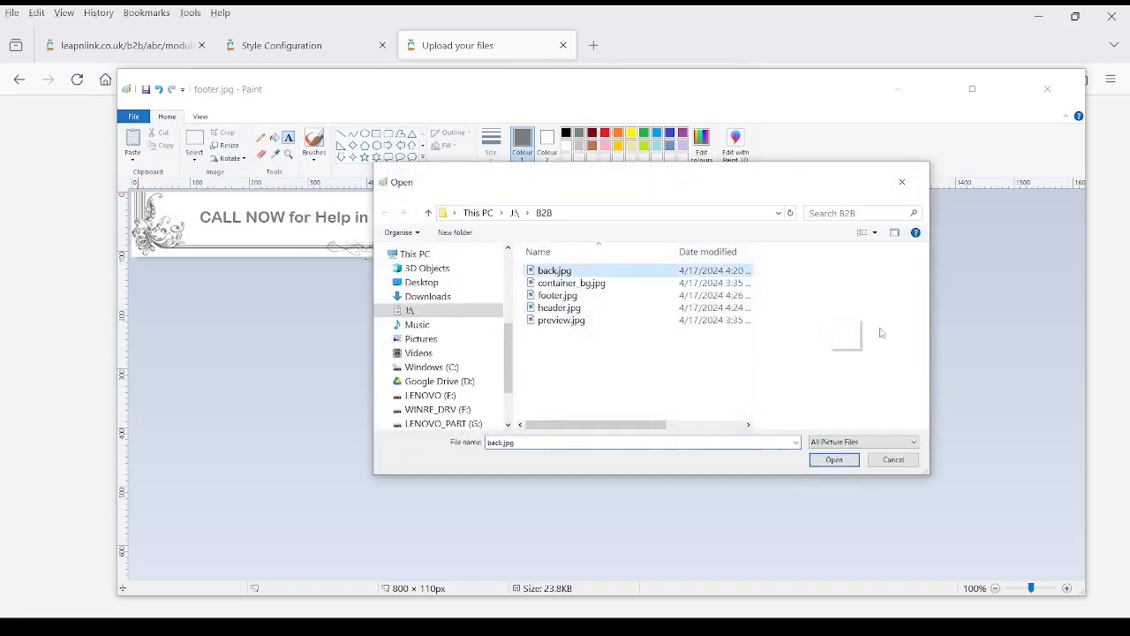
click(834, 460)
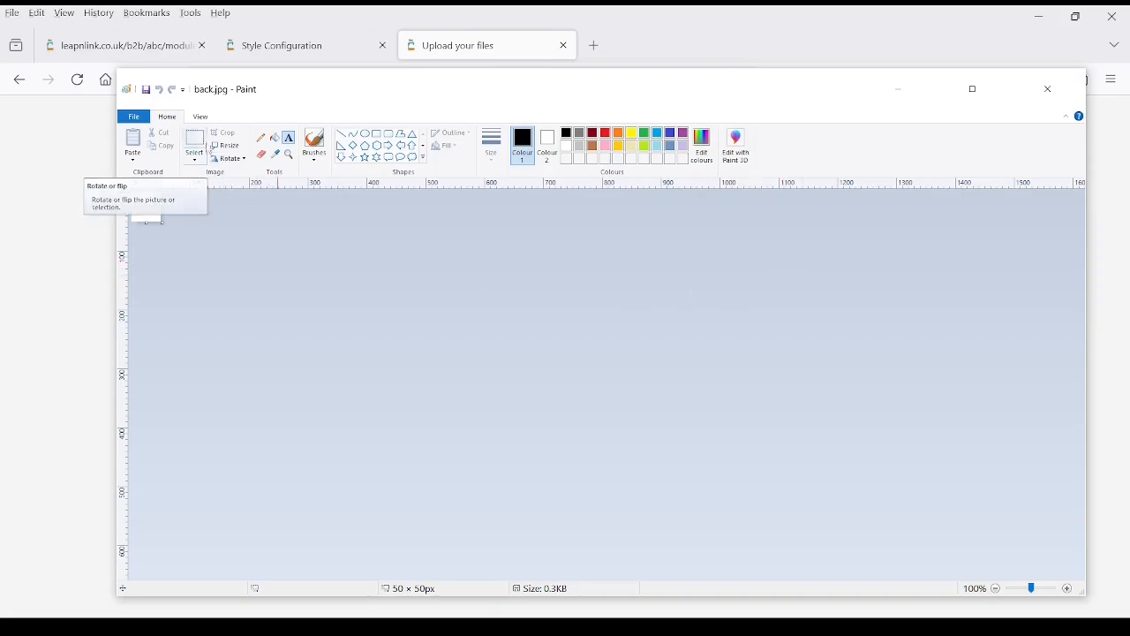
Step: Draw a Grey-50% four-point star of about 34 × 31 px in the middle of back.jpg, and save the image
click(291, 159)
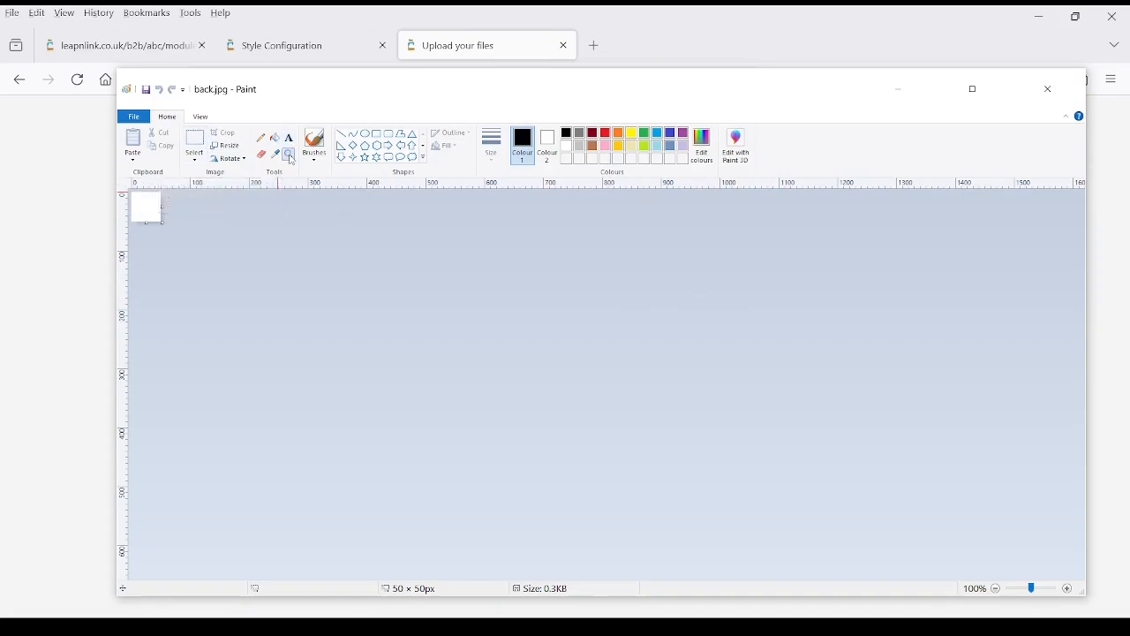
click(151, 202)
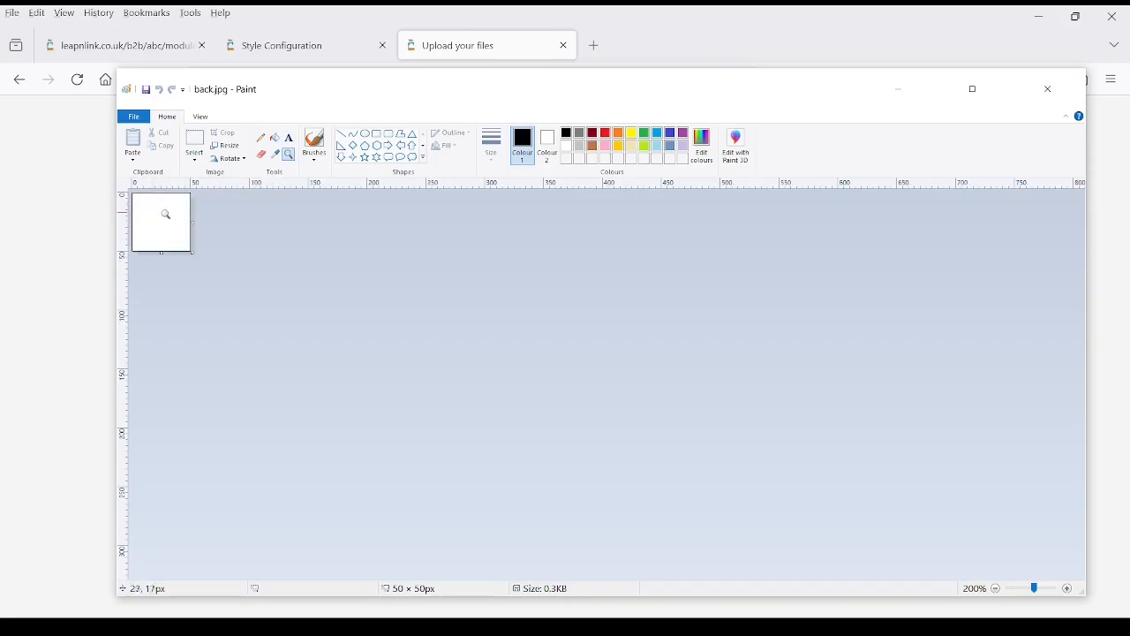
click(166, 214)
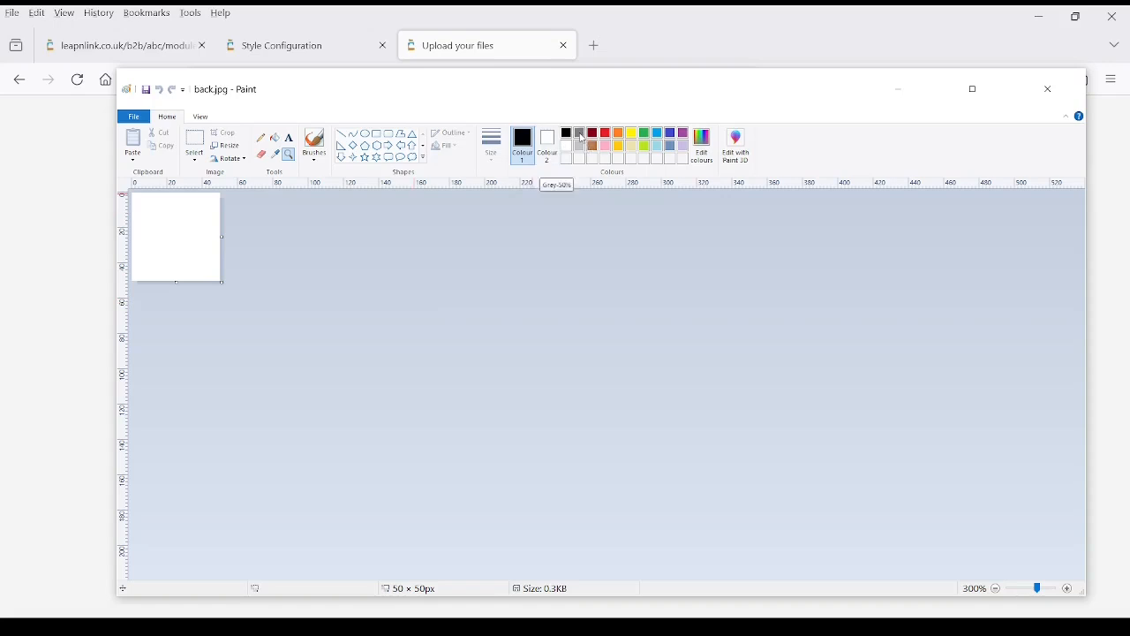
click(580, 134)
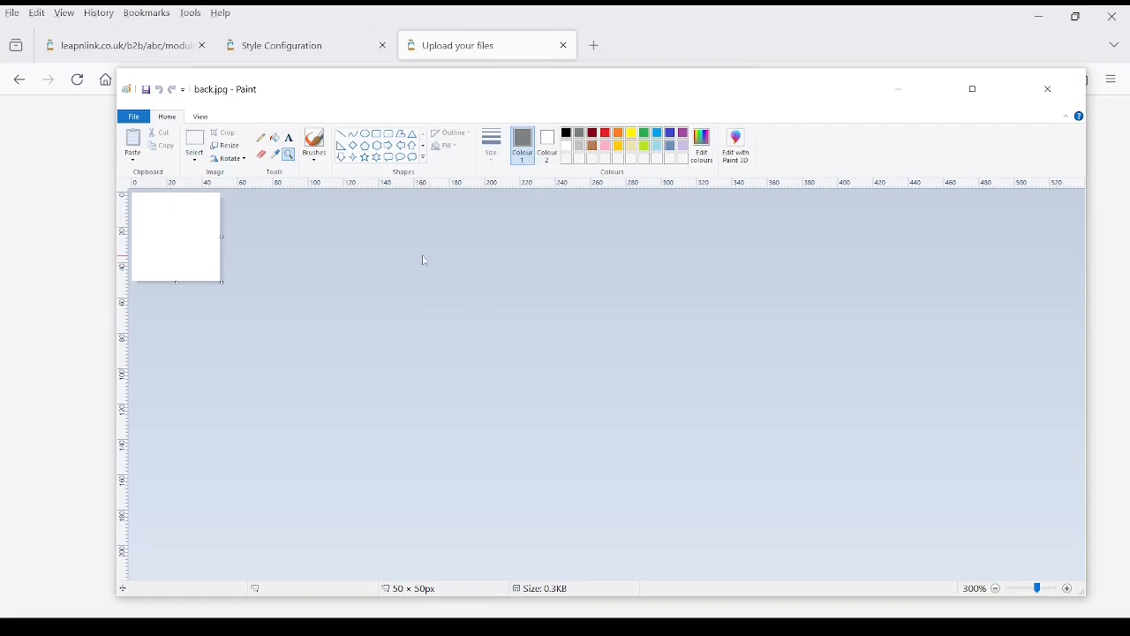
click(356, 162)
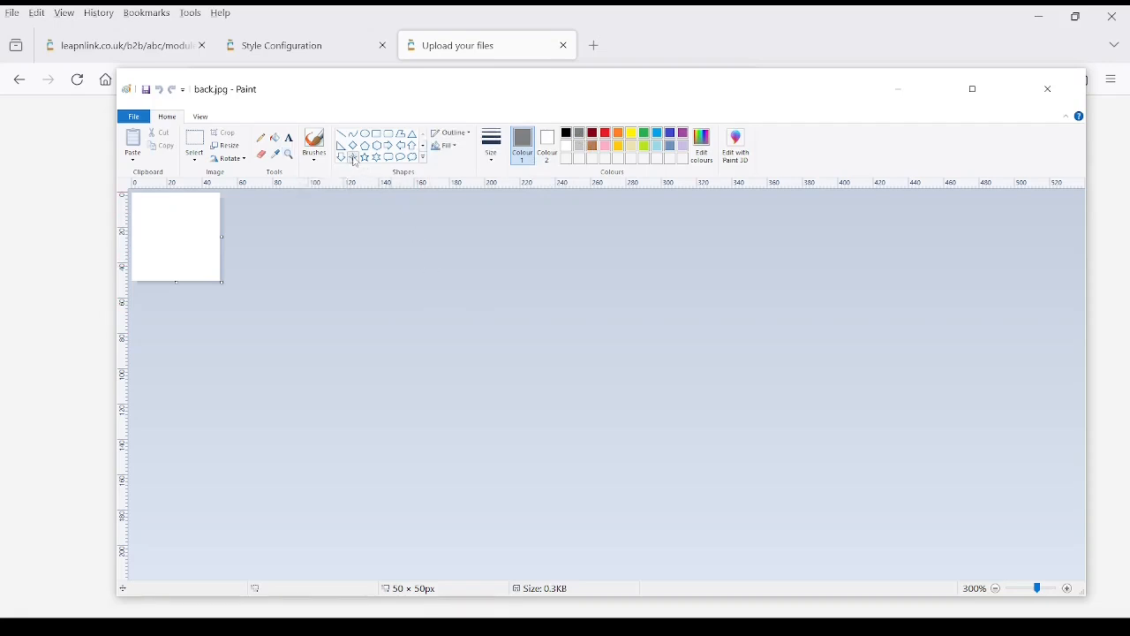
drag(153, 217, 187, 243)
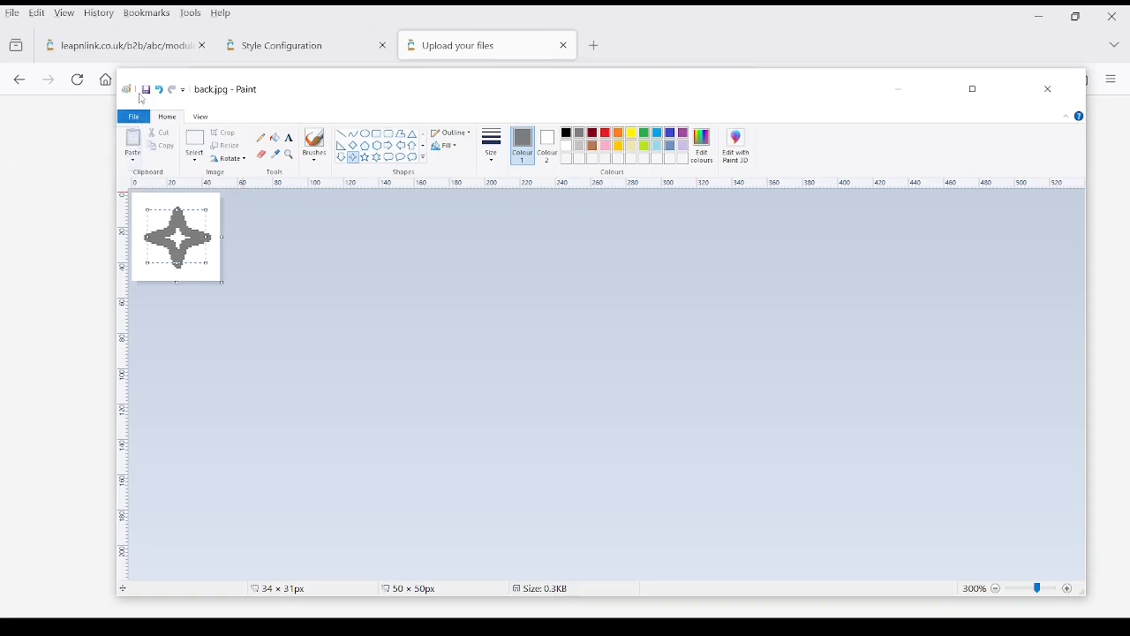
click(148, 91)
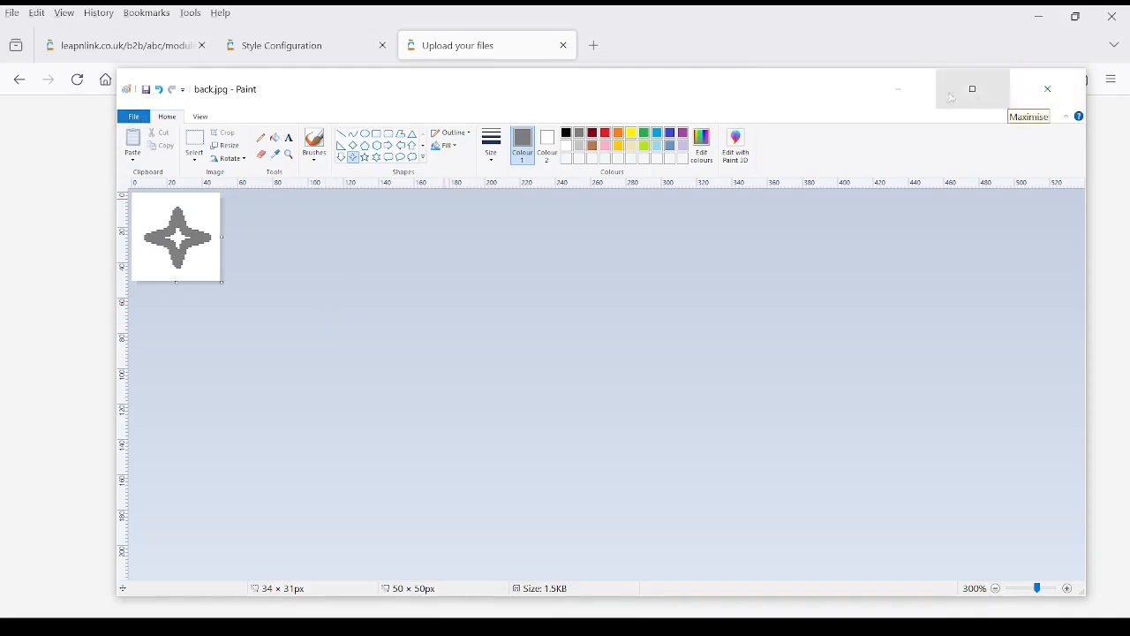
Step: Switch to the browser's upload page and create a new folder named abc in the interfaces root
click(898, 89)
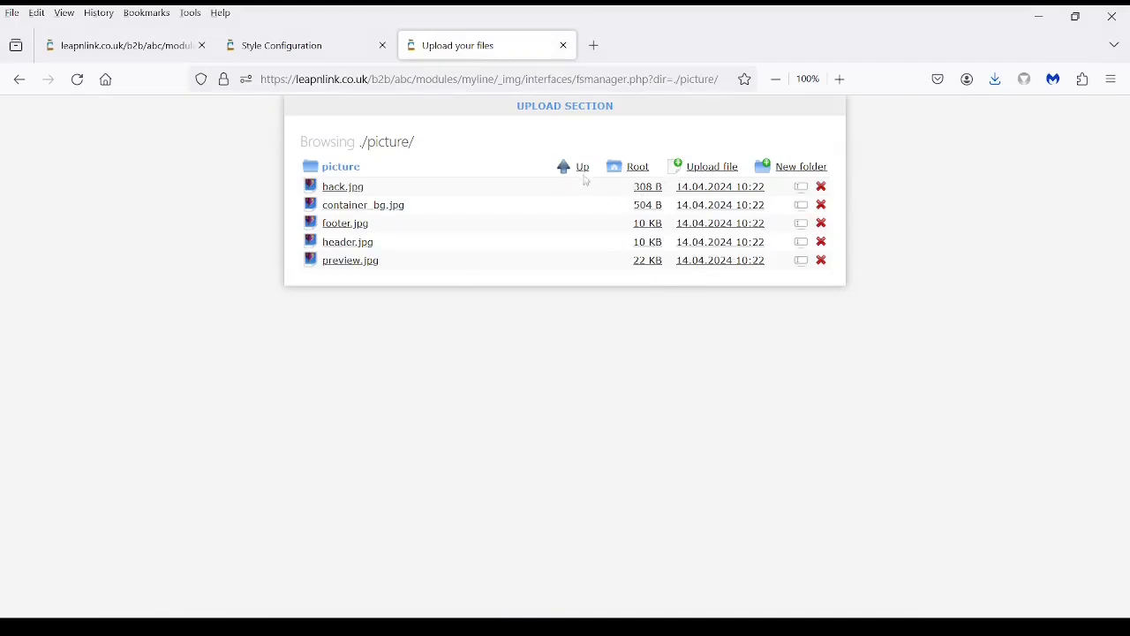
click(583, 170)
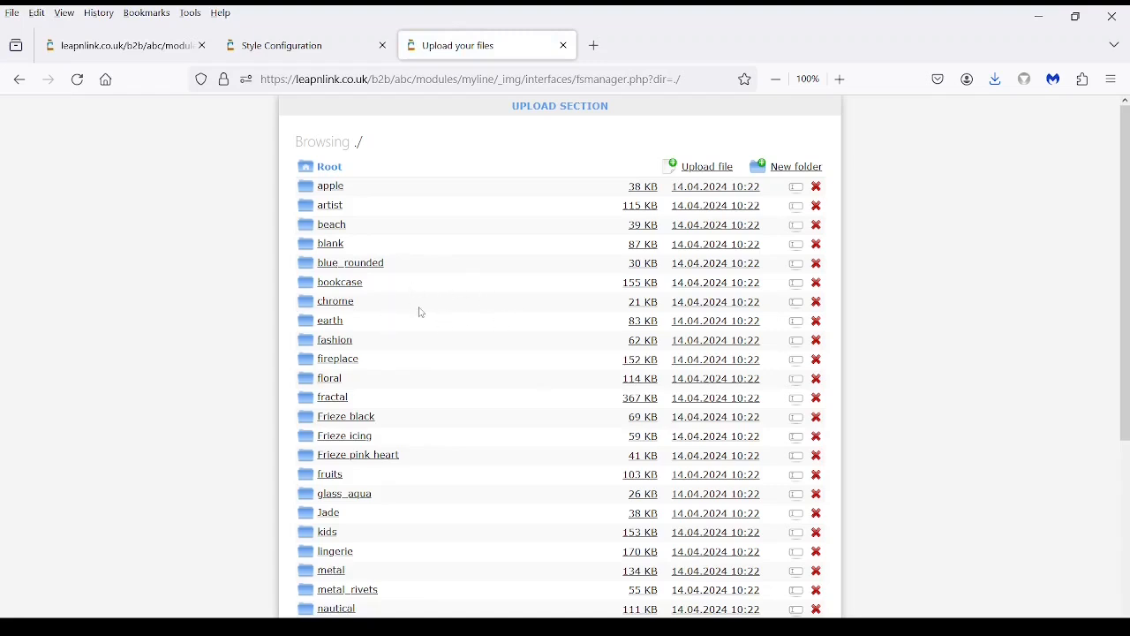
click(802, 174)
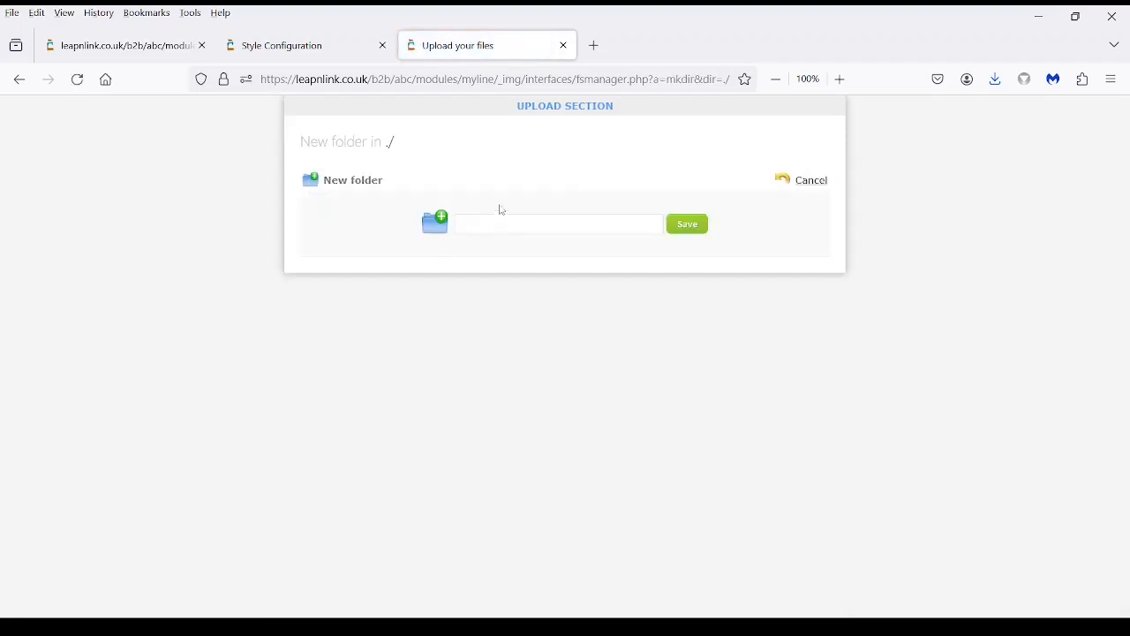
click(497, 223)
text(a)
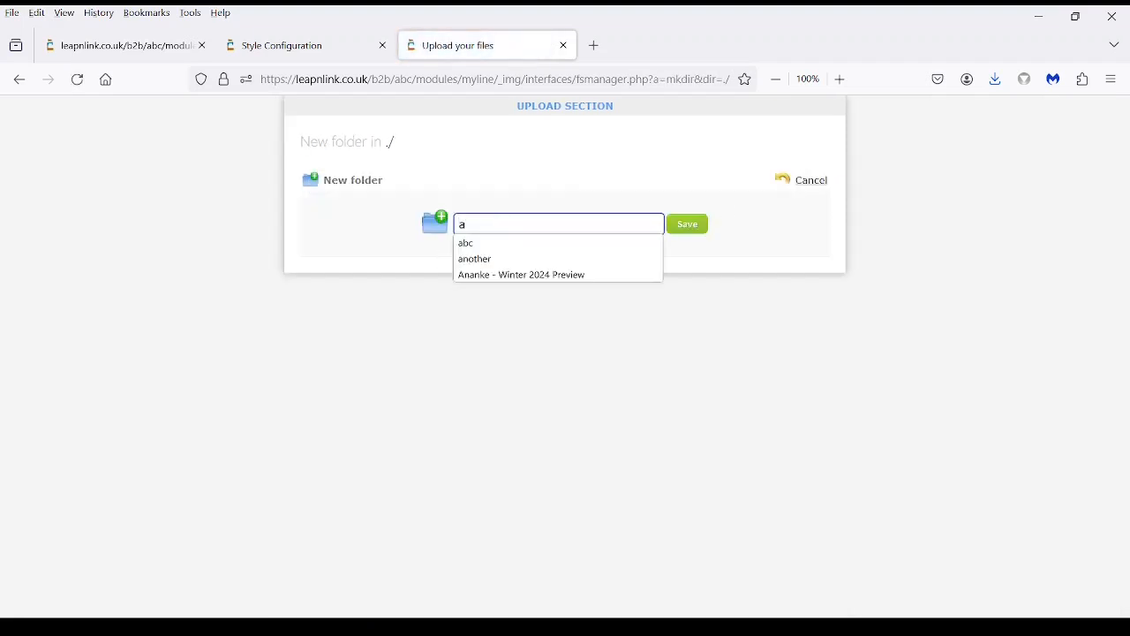
text(bc)
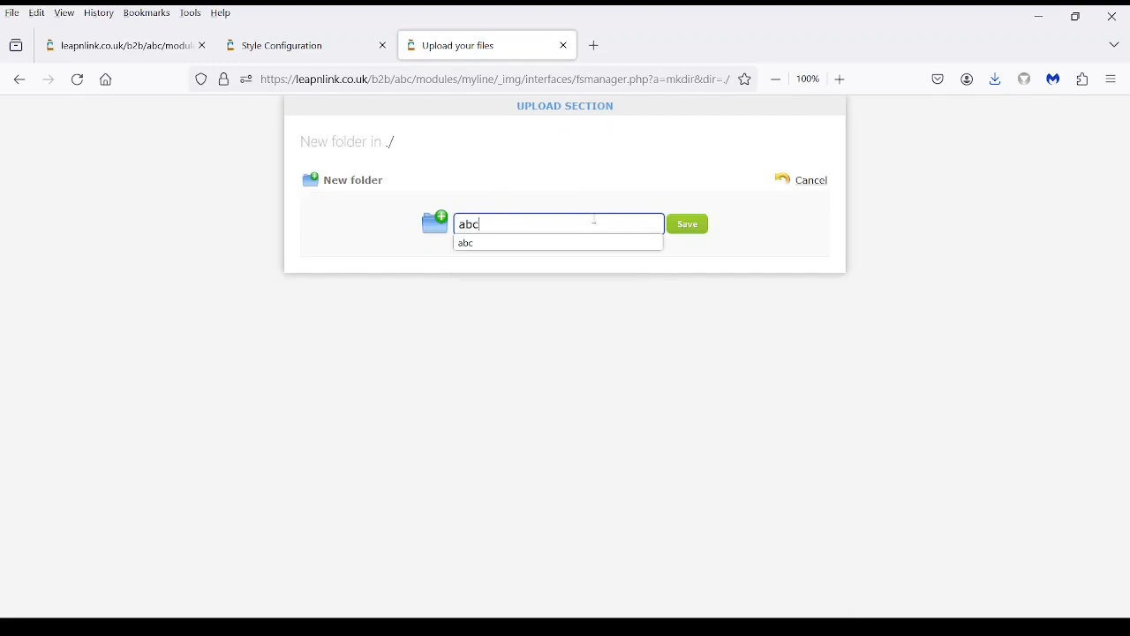
click(695, 227)
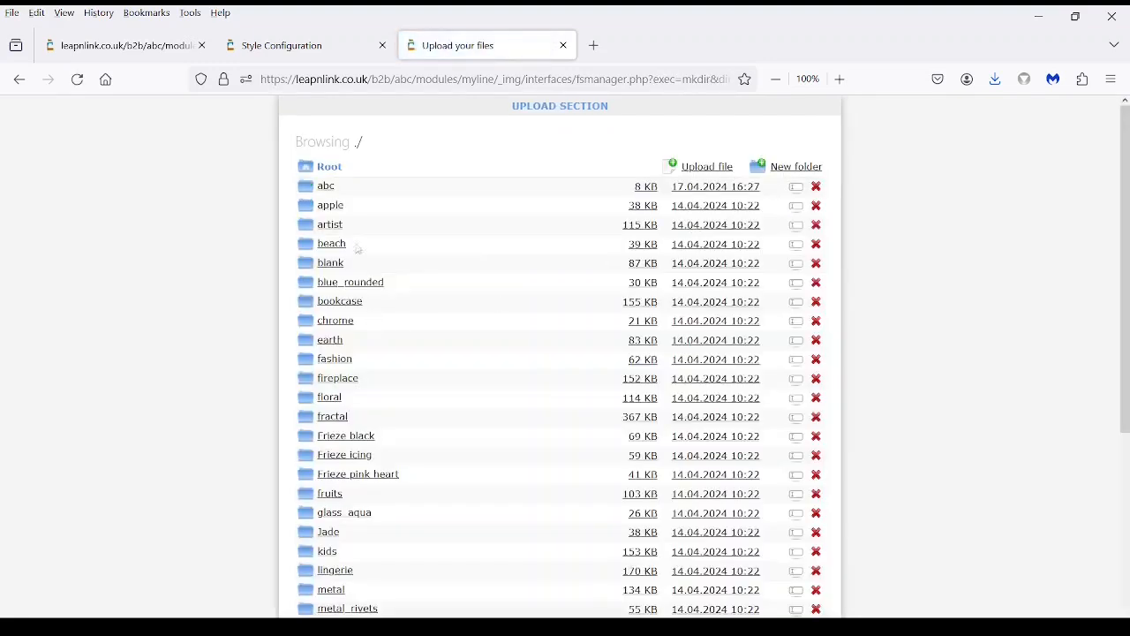
Step: Upload back.jpg, container_bg.jpg, footer.jpg, header.jpg and preview.jpg from the B2B folder into the abc folder
click(326, 187)
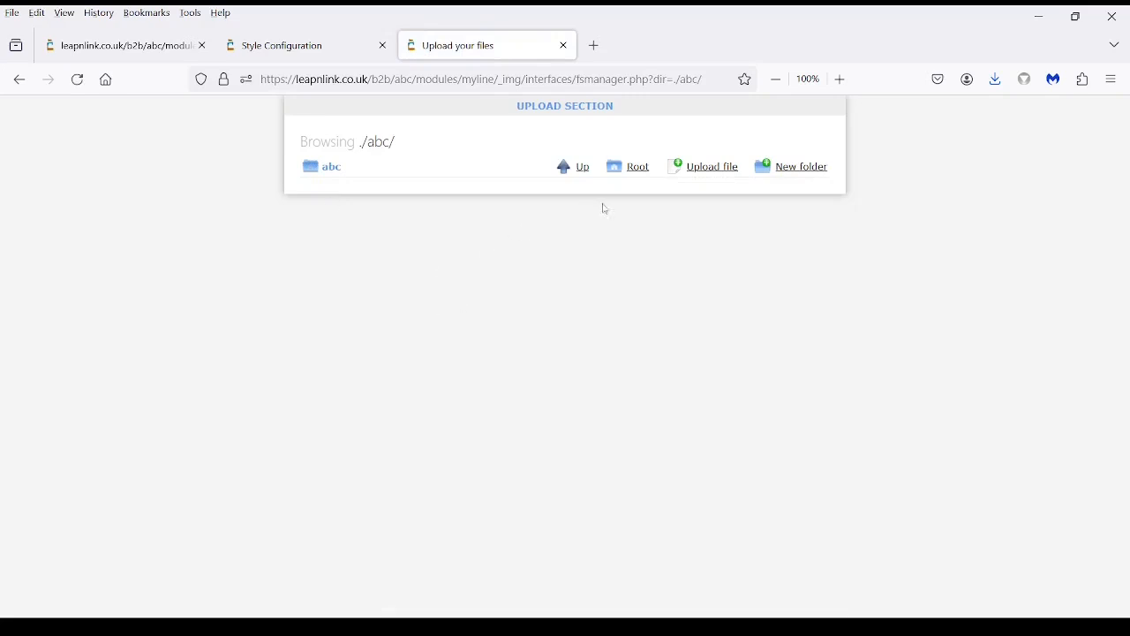
click(714, 168)
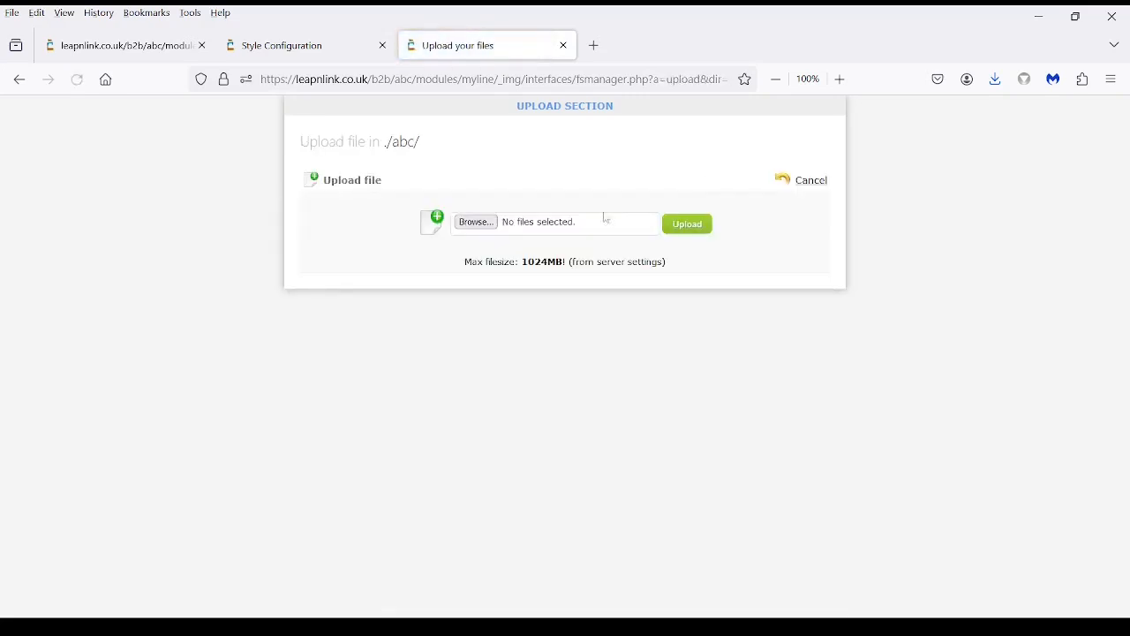
click(475, 221)
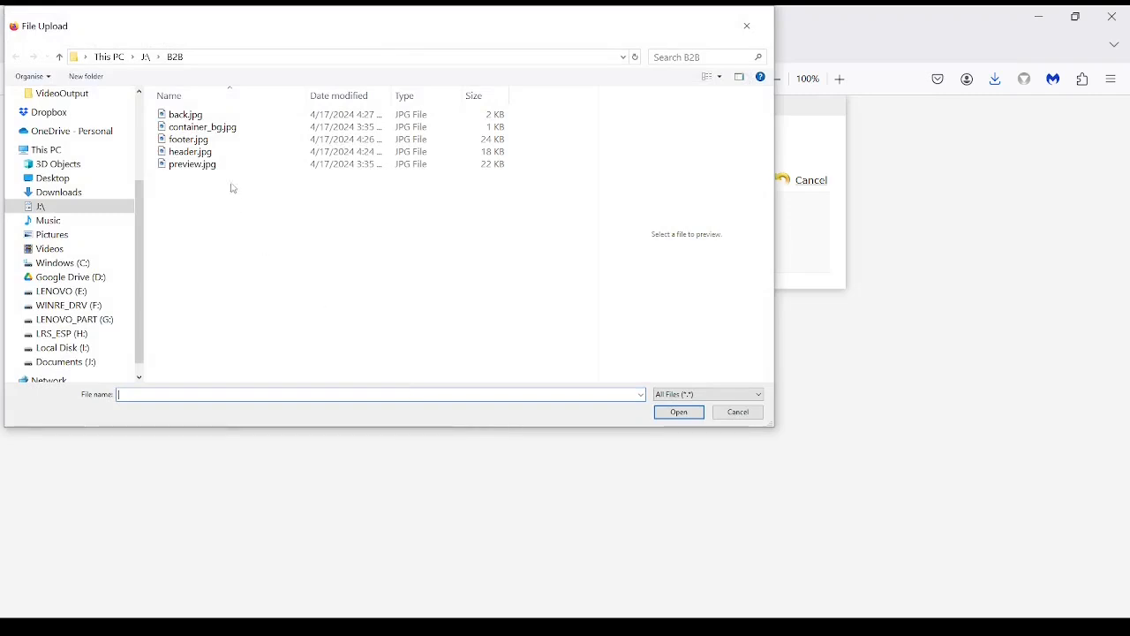
click(188, 118)
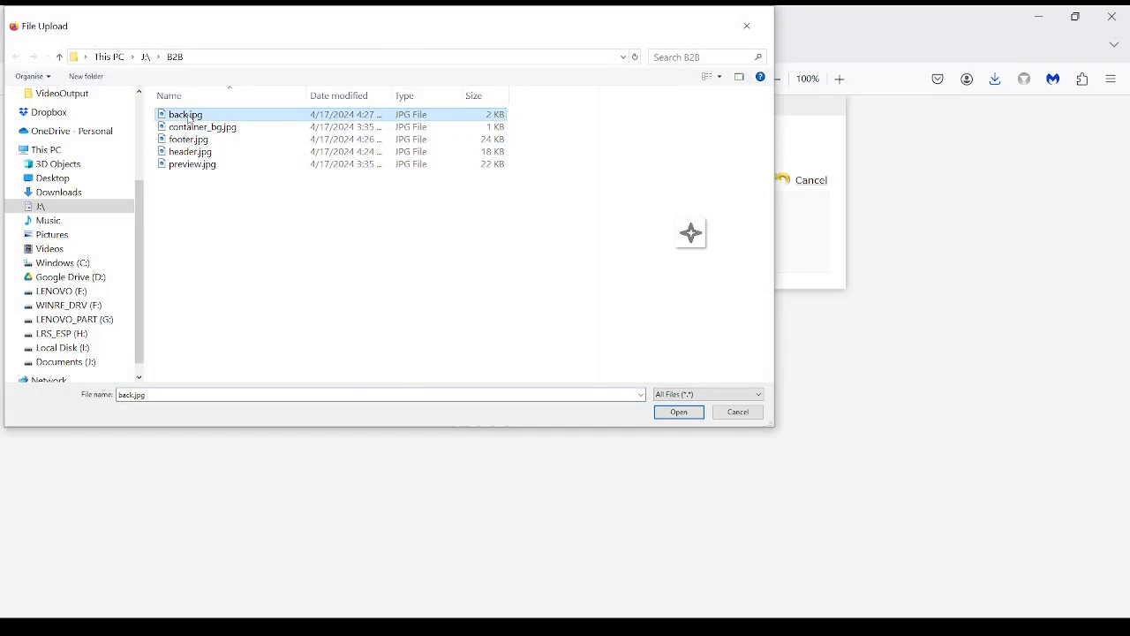
shift+click(195, 167)
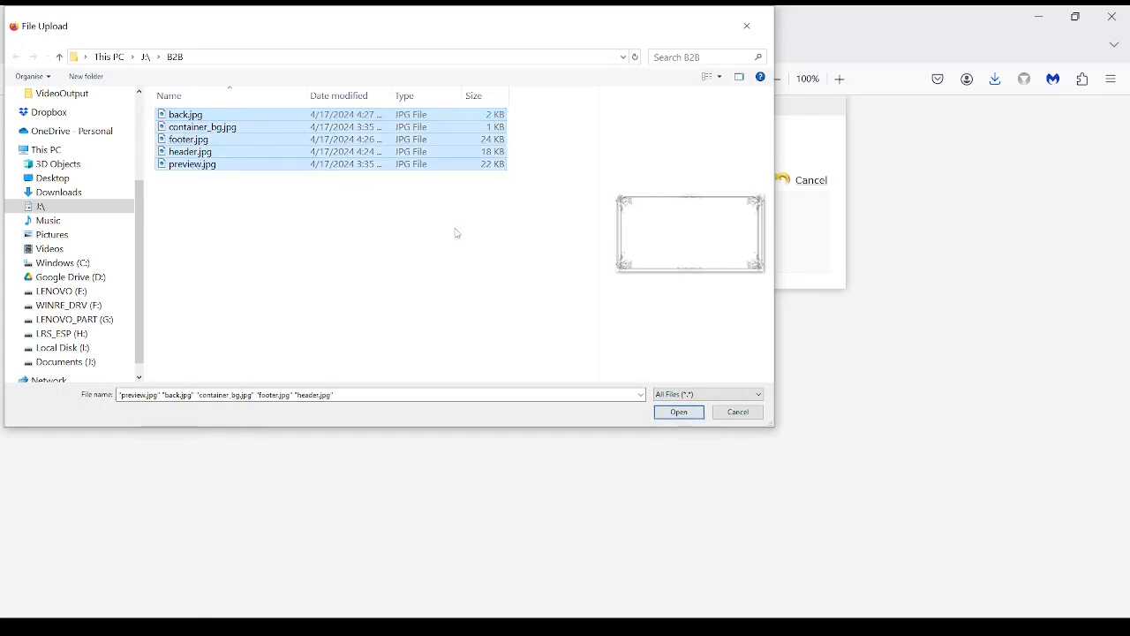
click(681, 414)
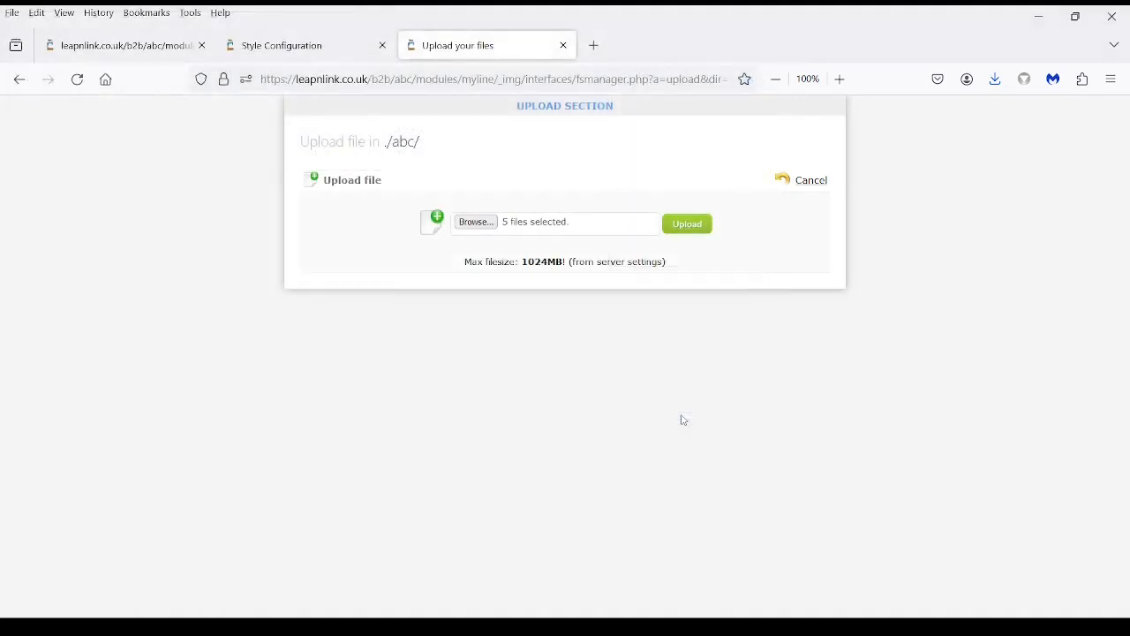
click(693, 227)
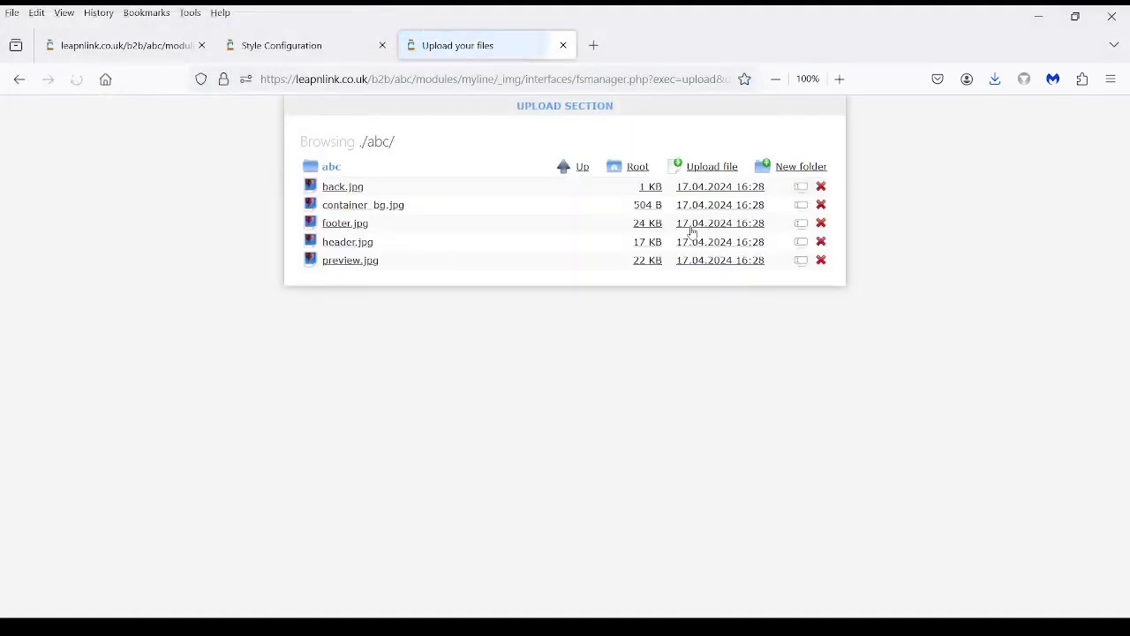
Step: Reload the Style Configuration page, resending its data, and apply the abc design as the visual interface
click(300, 50)
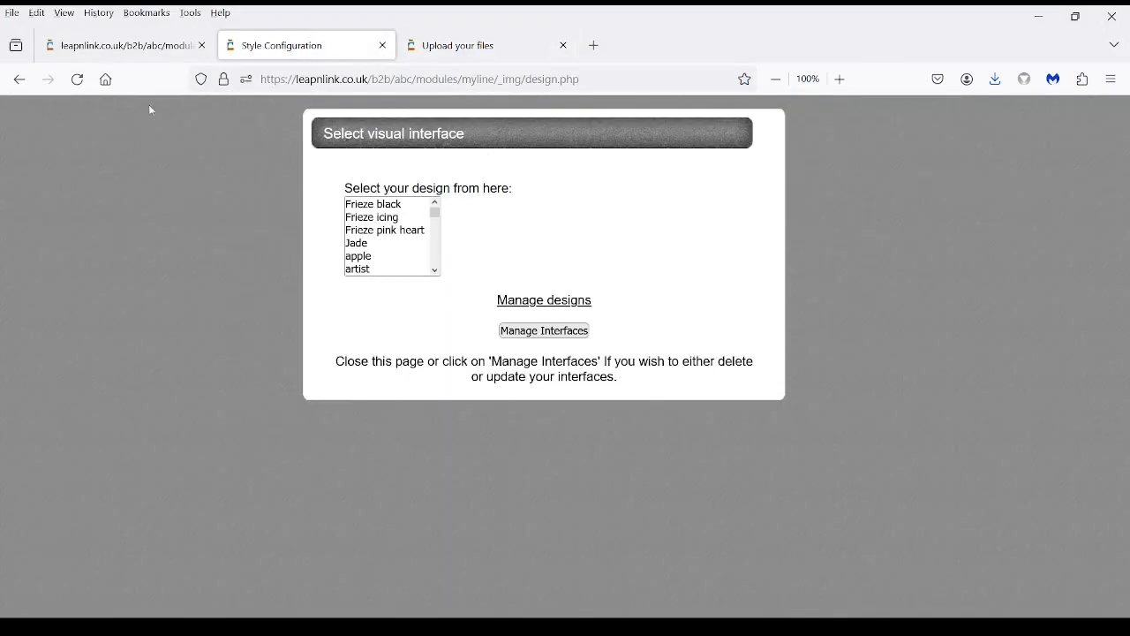
click(84, 85)
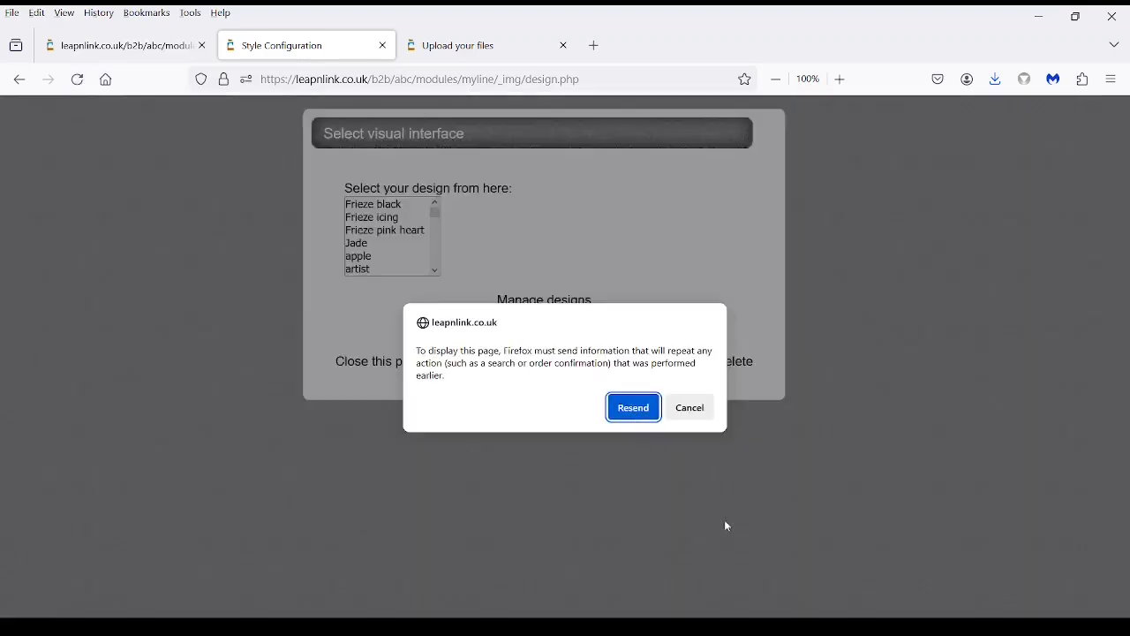
click(649, 408)
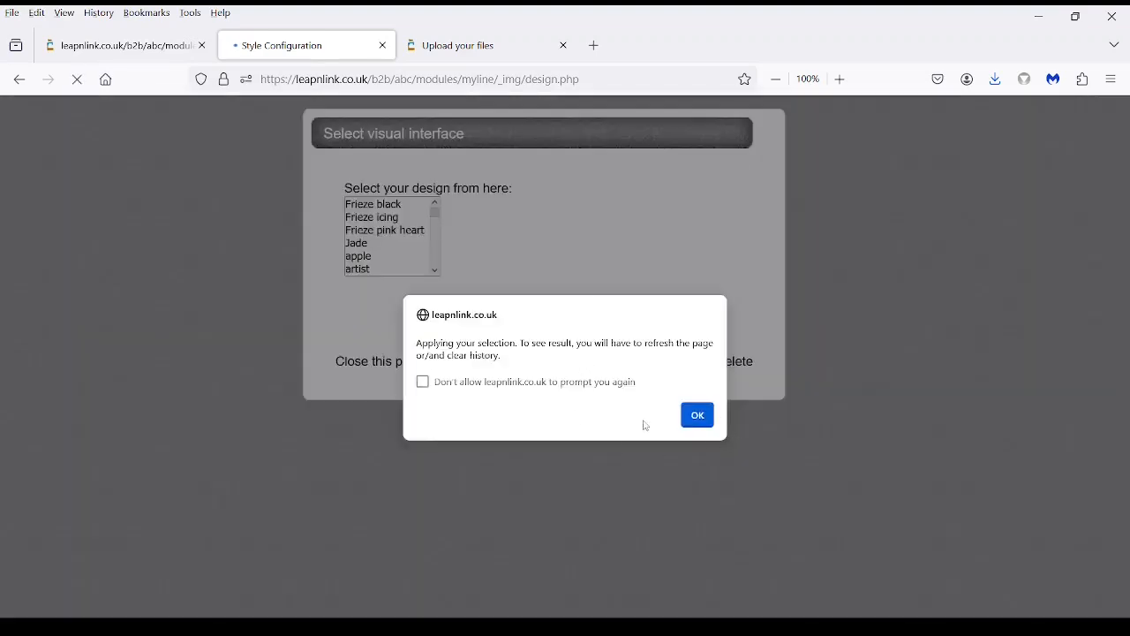
click(697, 415)
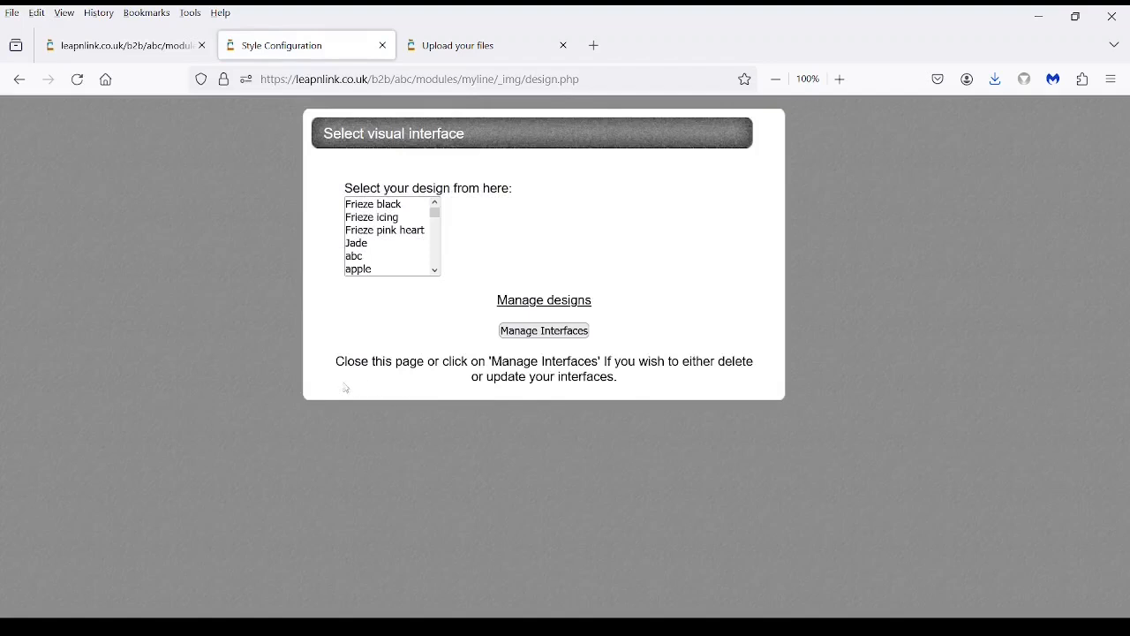
mouse_move(367, 261)
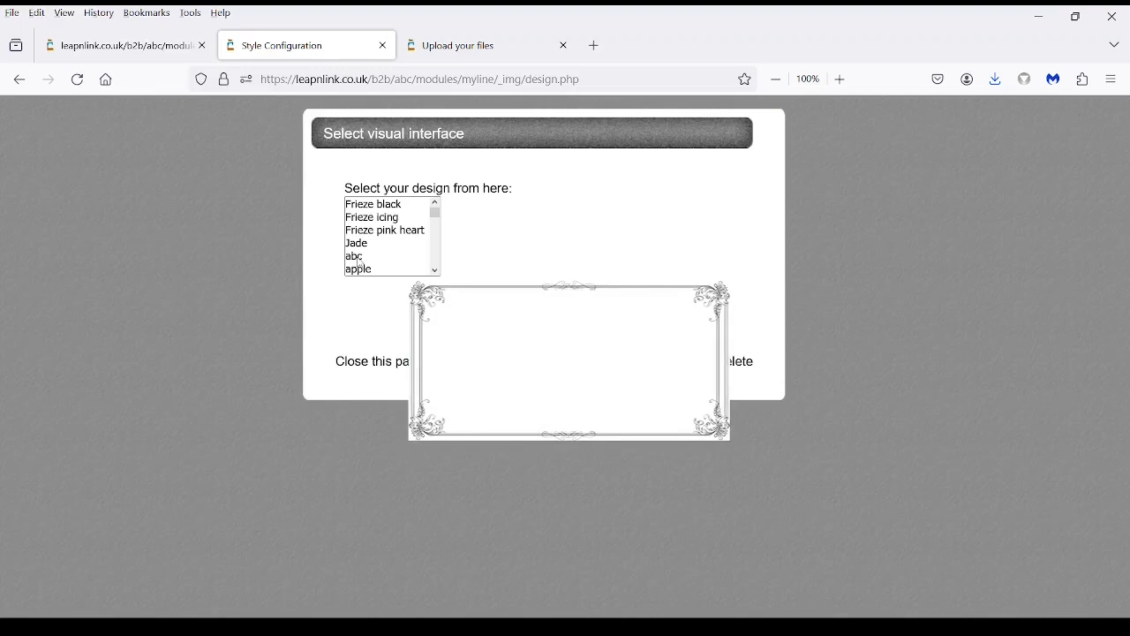
click(359, 256)
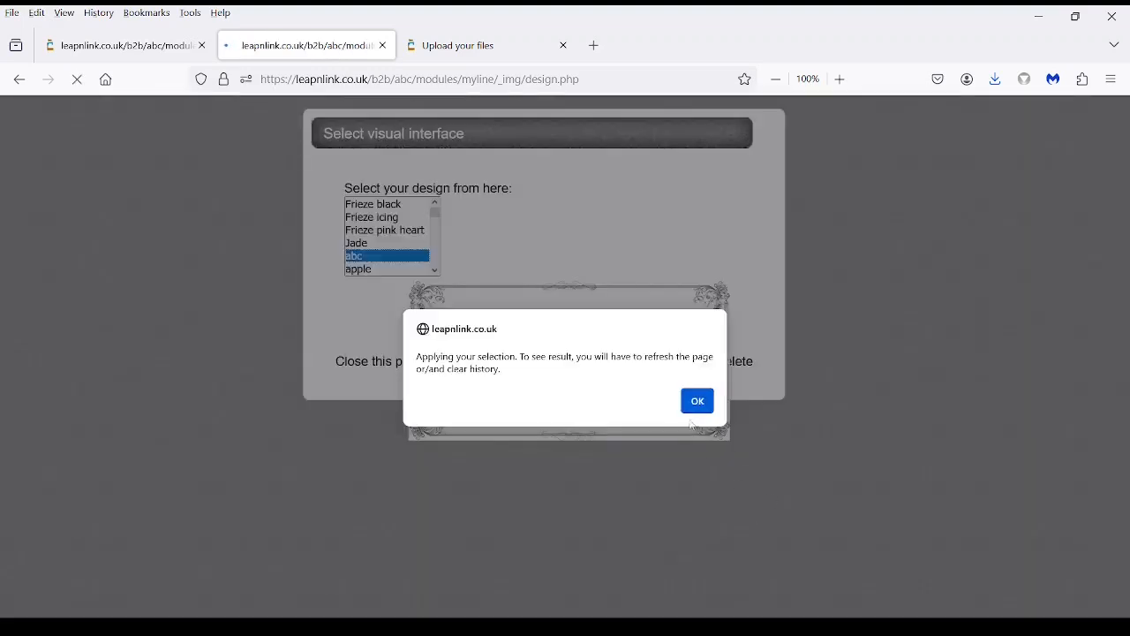
click(697, 402)
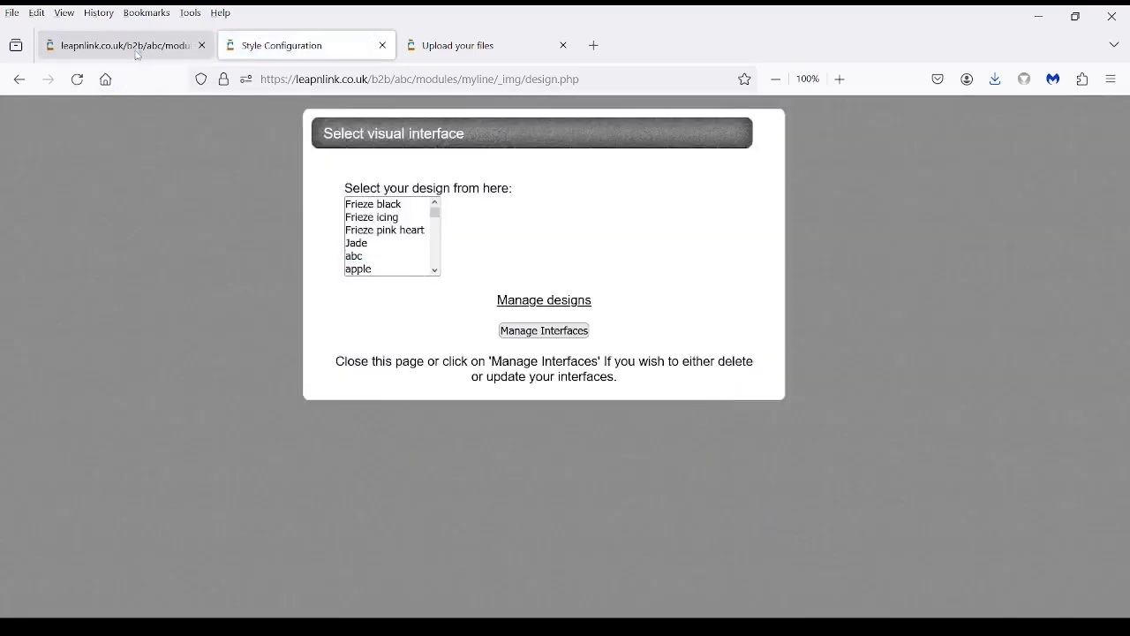
Step: Clear the last hour's cache and offline web site data, then reload the order page and check its header and footer
click(165, 47)
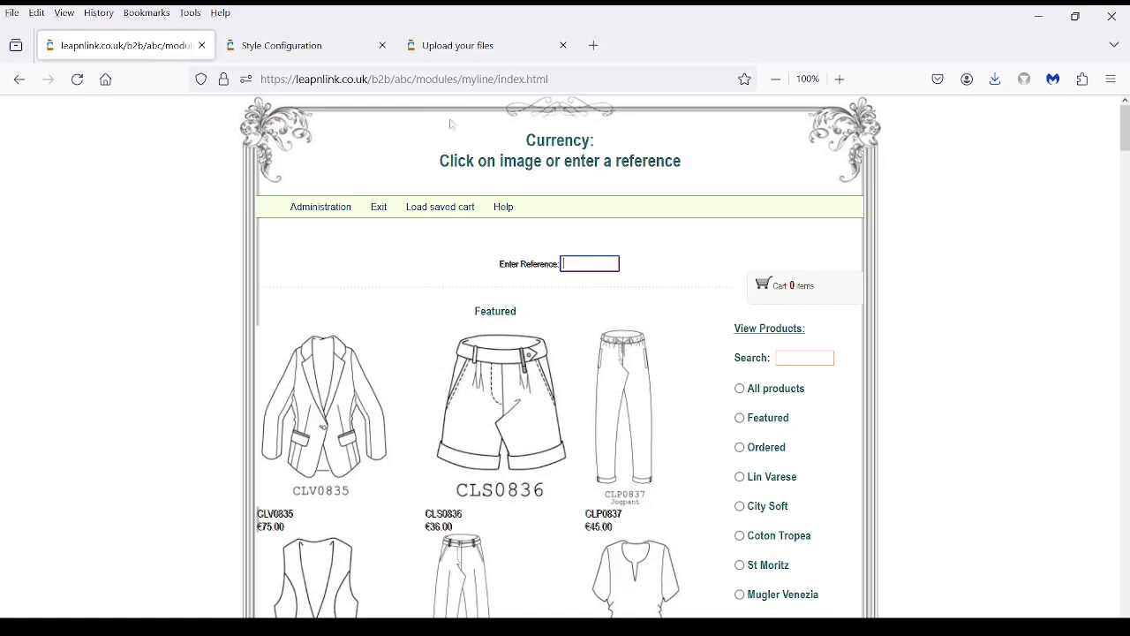
click(1109, 78)
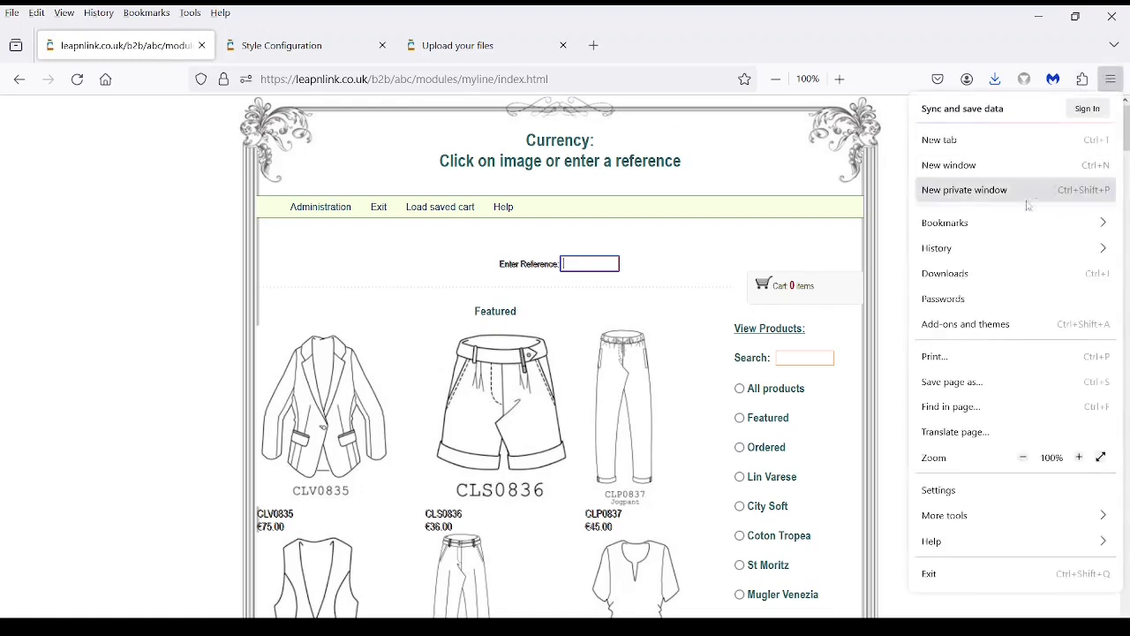
click(991, 249)
click(972, 227)
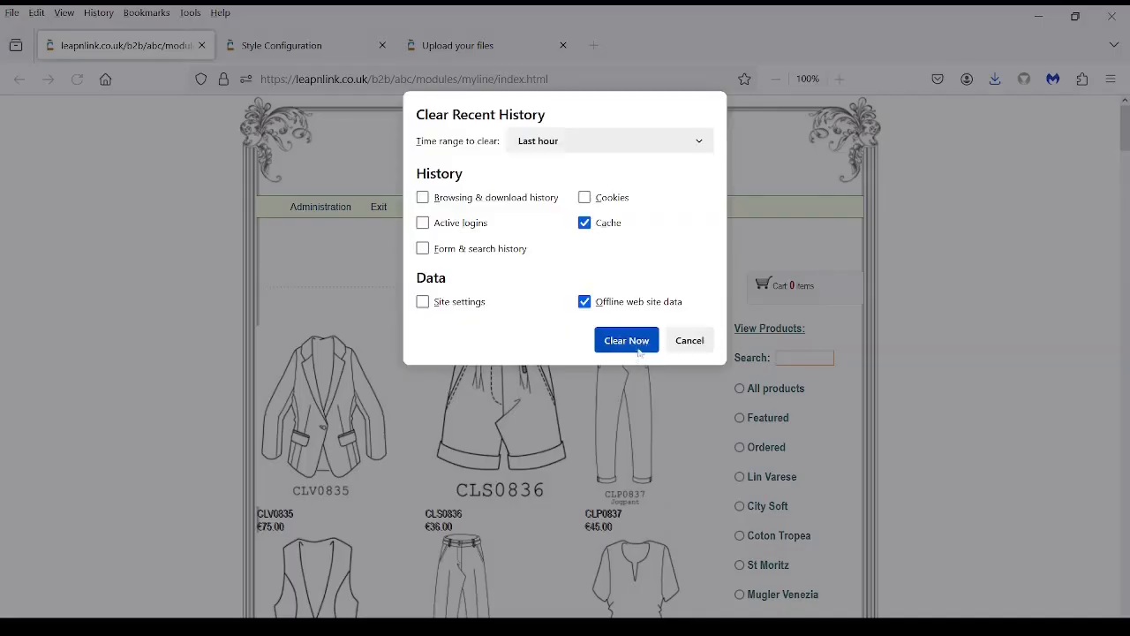
click(634, 341)
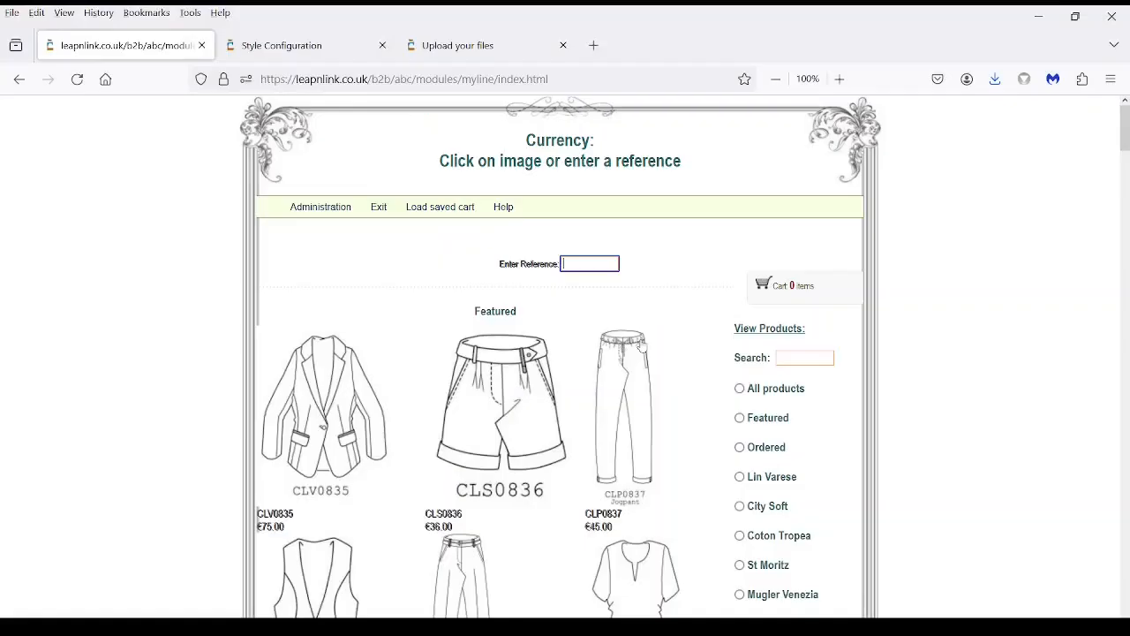
click(78, 81)
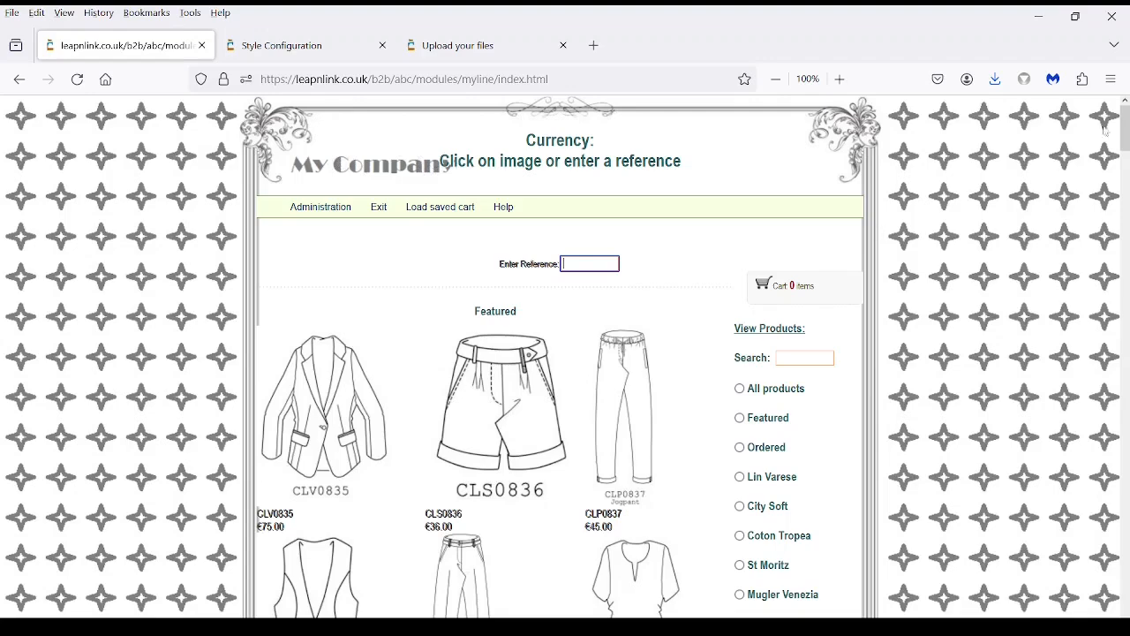
drag(1125, 132, 1125, 609)
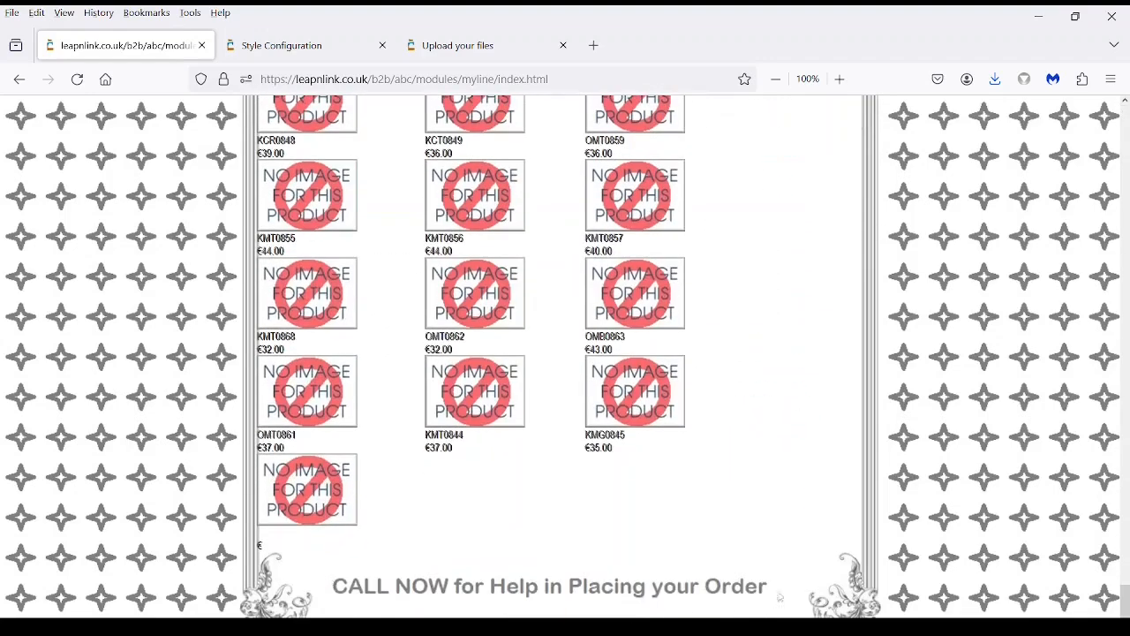
drag(1126, 593, 1126, 106)
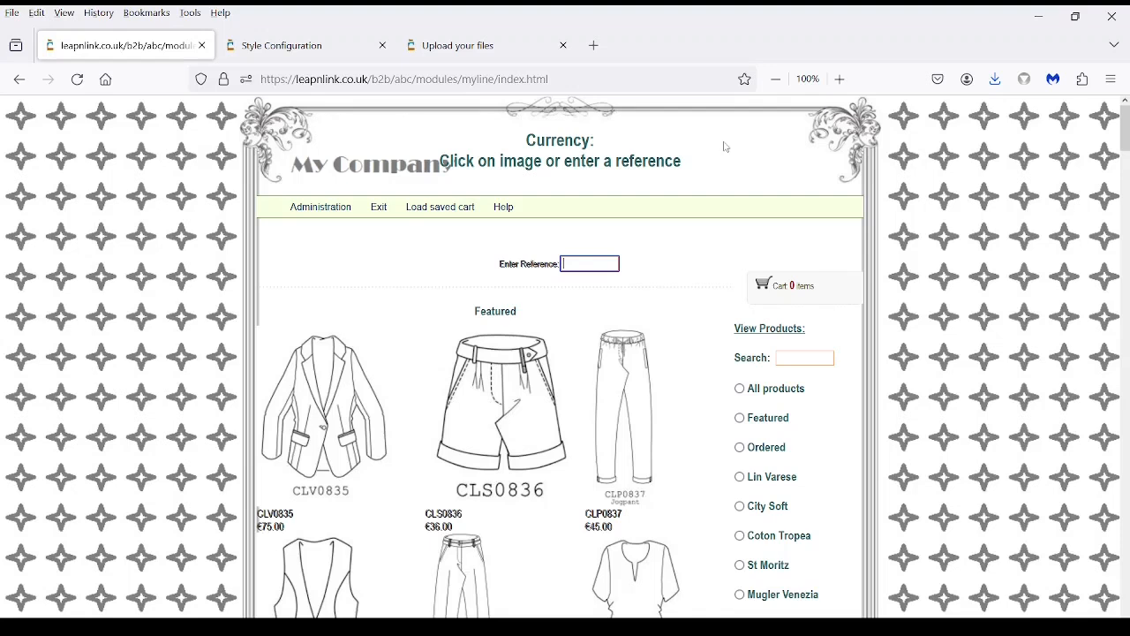
Step: Apply the blank design as the visual interface on the Style Configuration page
click(289, 50)
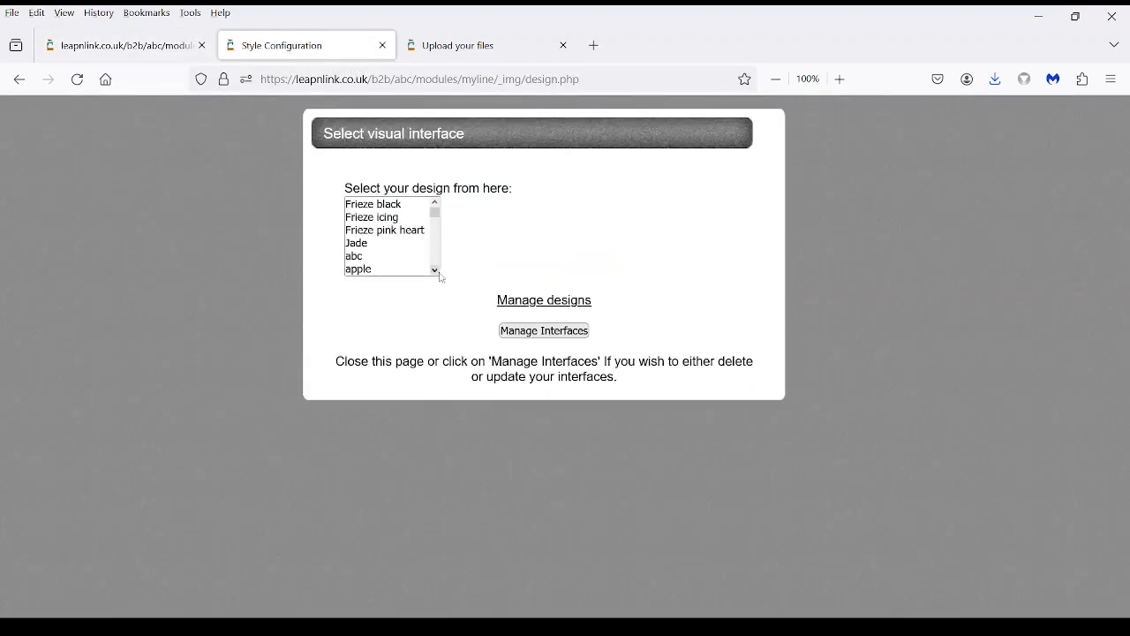
scroll(439, 274, down, 1)
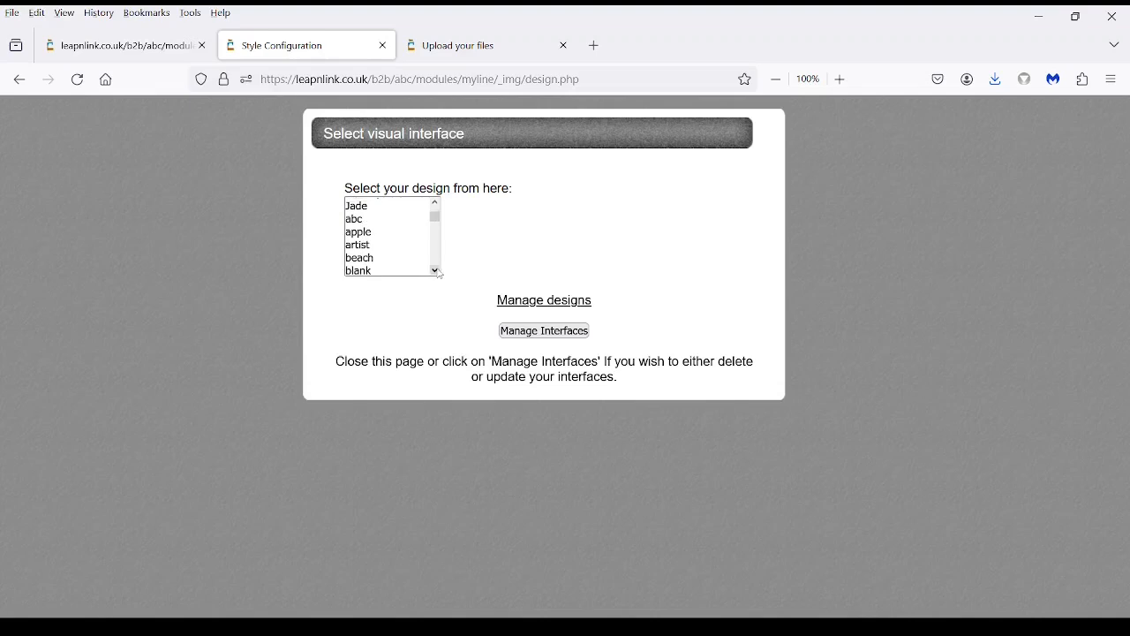
click(366, 270)
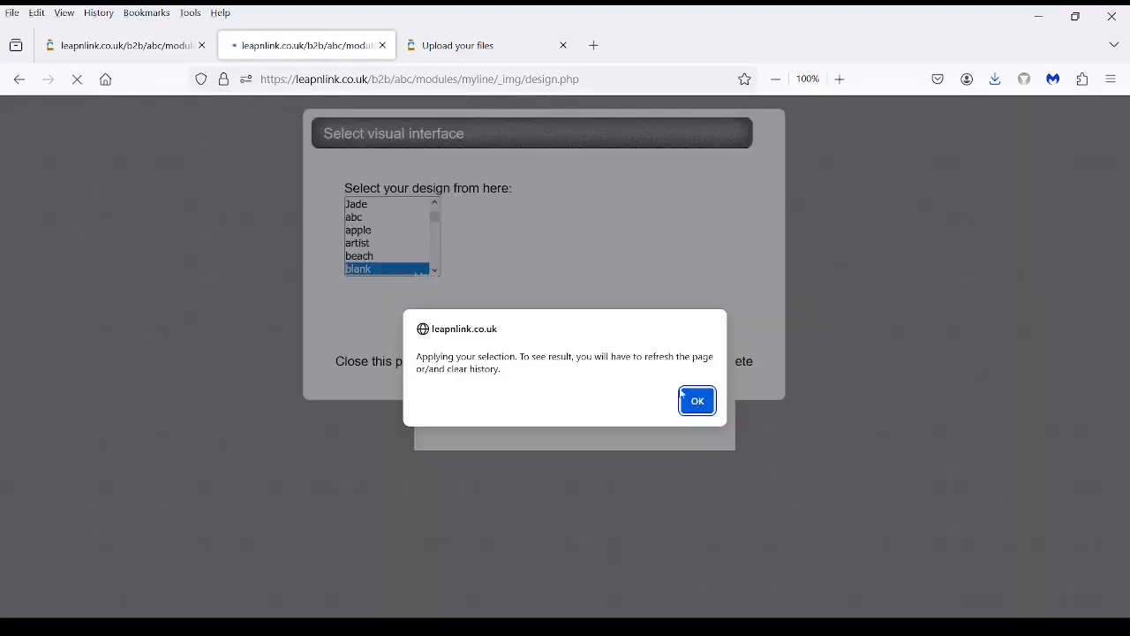
click(693, 400)
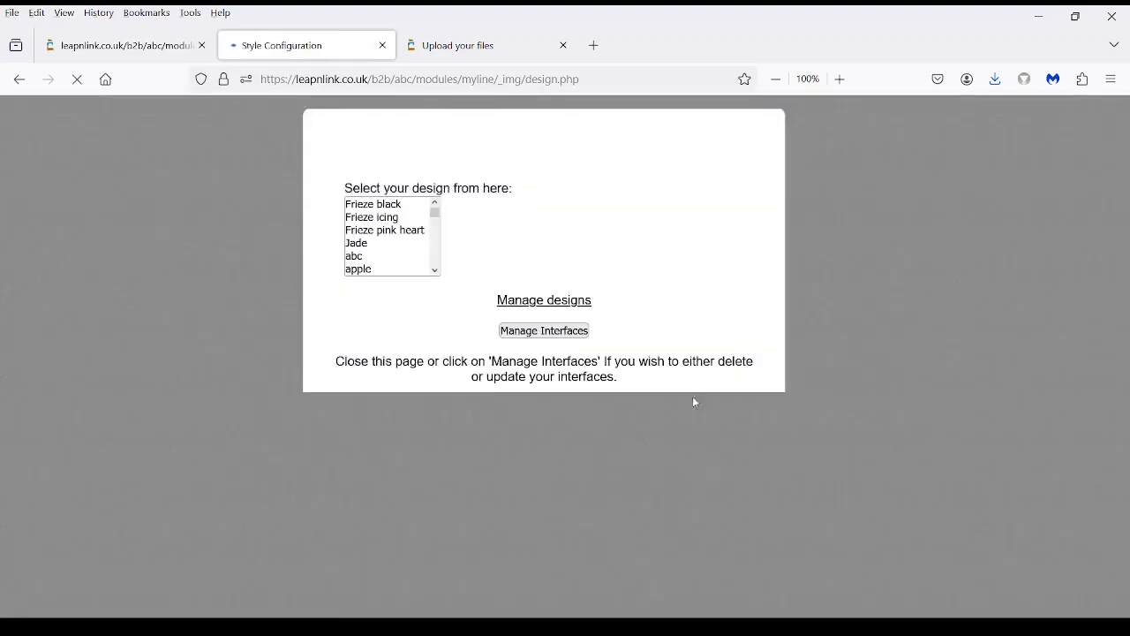
Step: Clear the browser's recent history and reload the order page to load the blank design
click(135, 50)
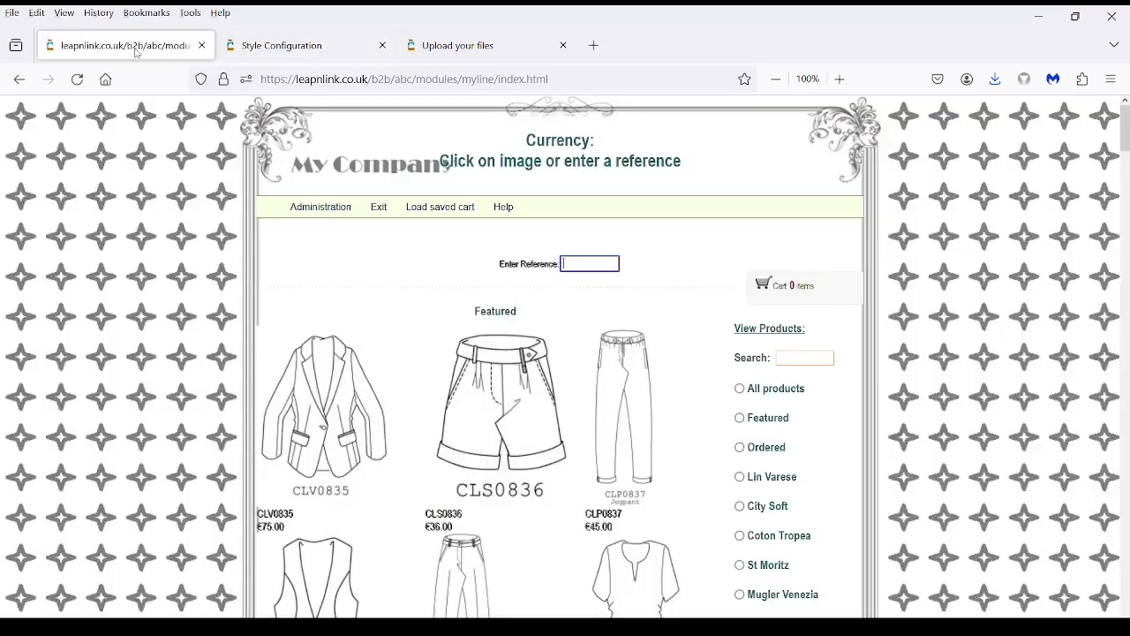
click(1110, 81)
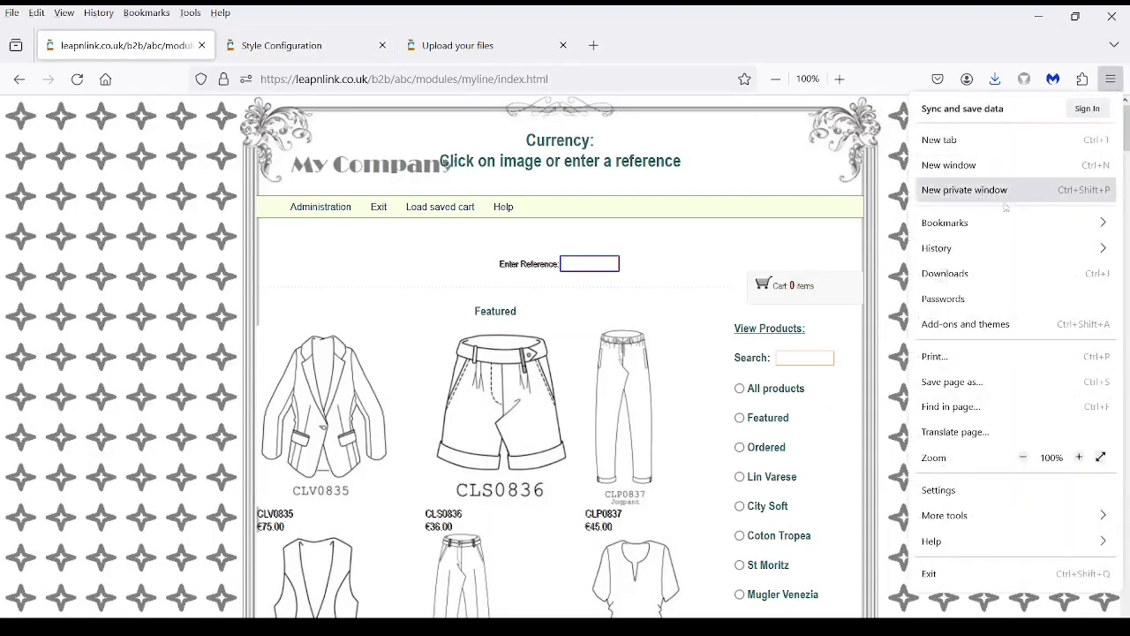
click(978, 249)
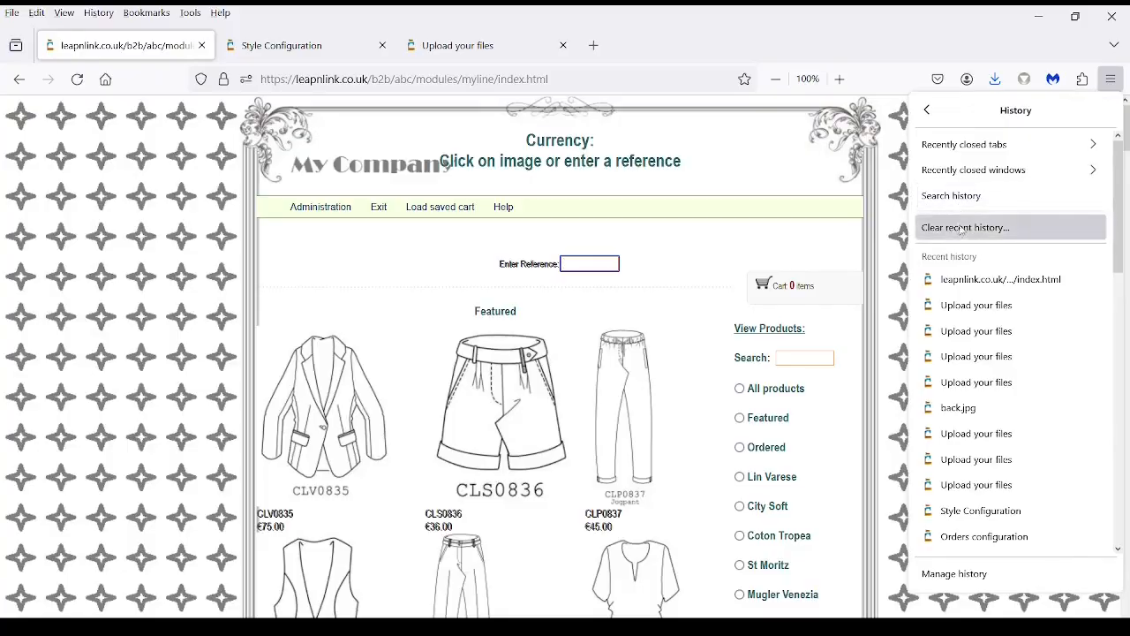
click(965, 227)
click(639, 342)
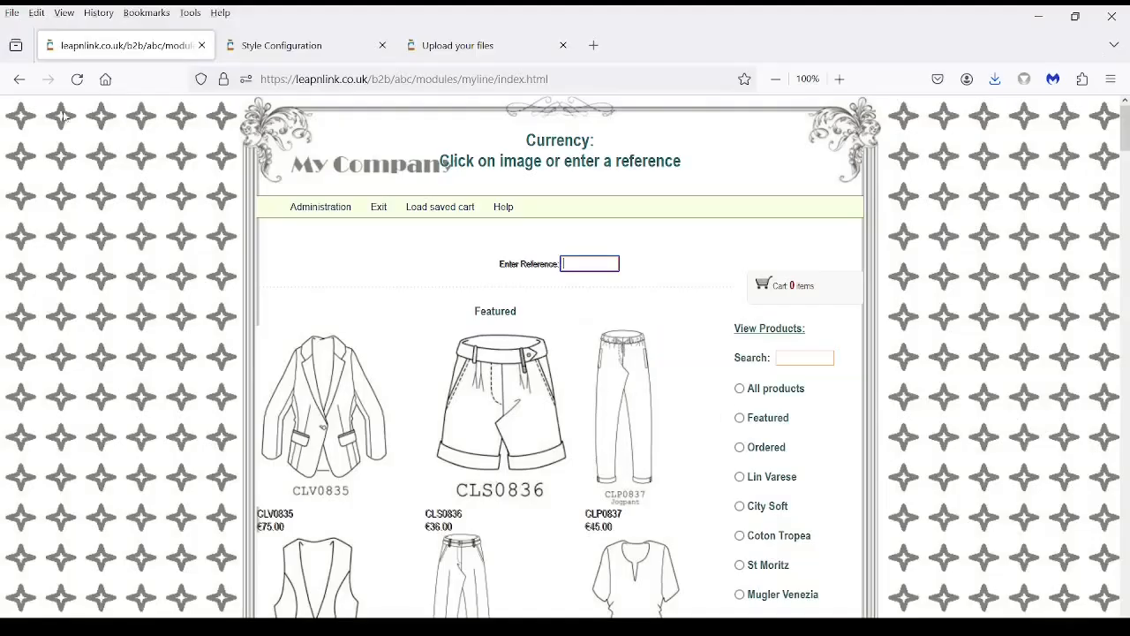
click(77, 80)
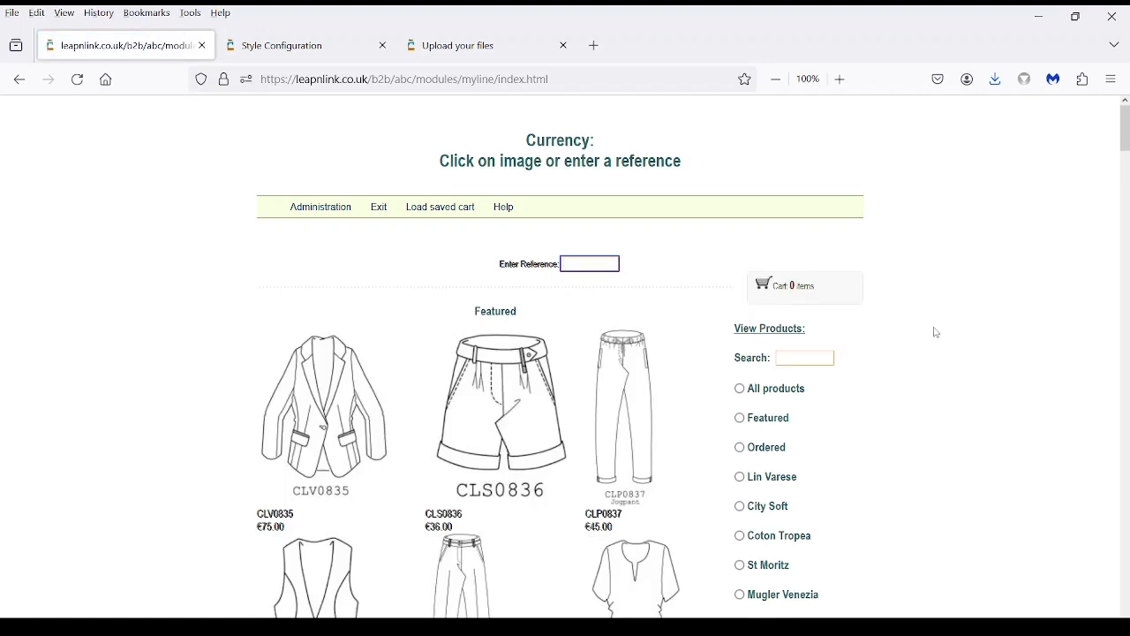
Step: Look through the featured products in the blank design and open the page of product HLT0825
scroll(920, 331, down, 4)
scroll(920, 334, down, 1)
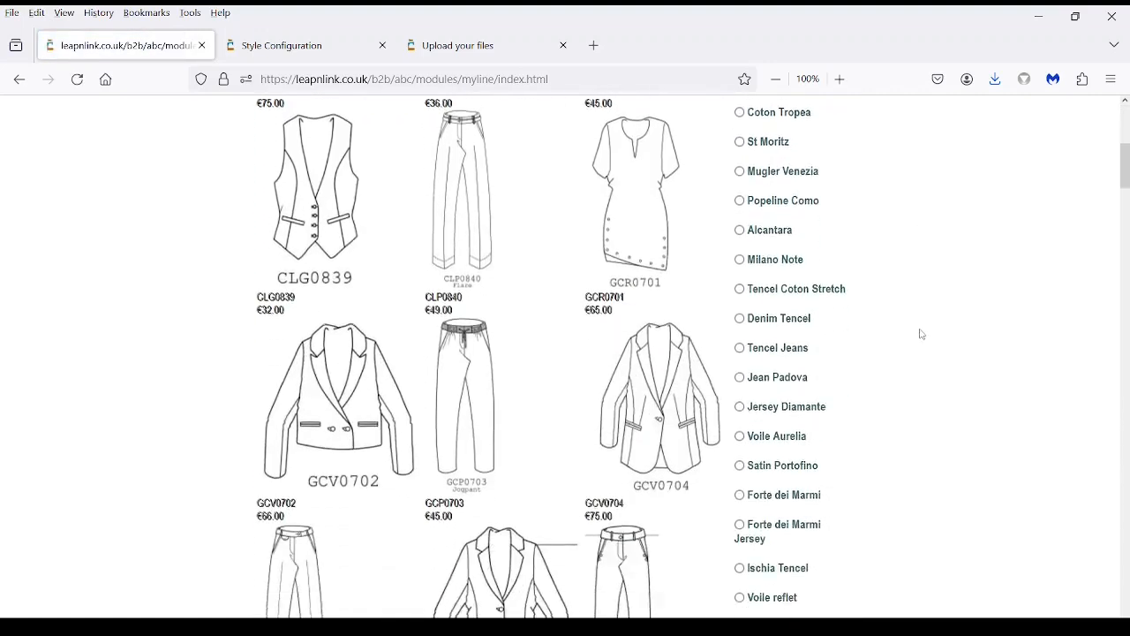
mouse_move(468, 362)
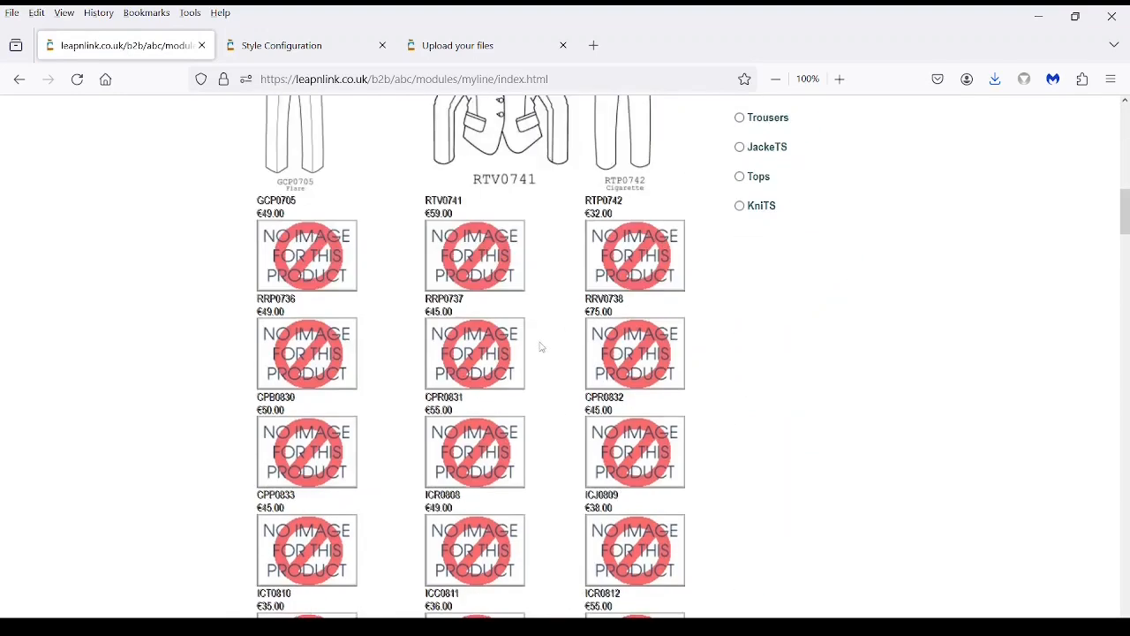
scroll(538, 348, down, 10)
scroll(542, 347, up, 5)
scroll(328, 308, down, 1)
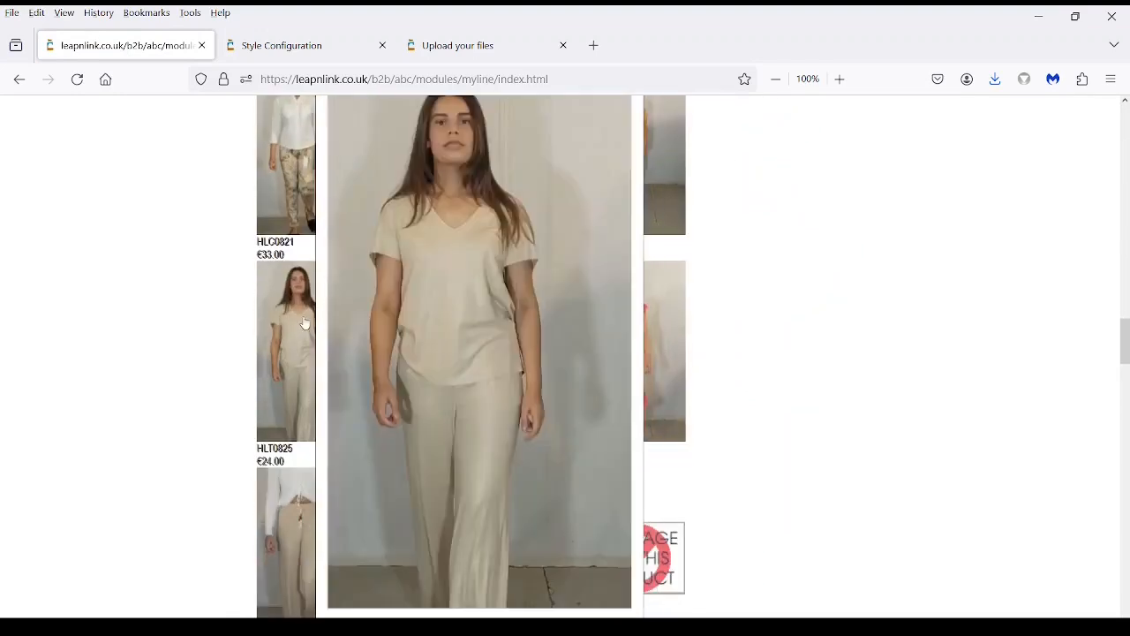
click(304, 323)
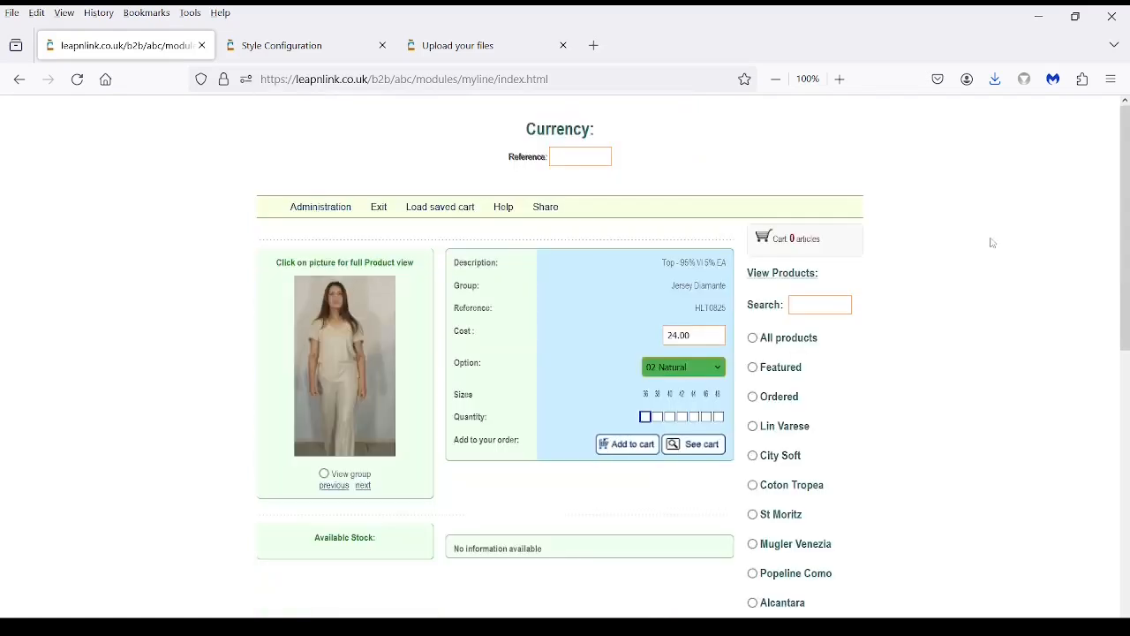
Step: Look over the HLT0825 product page and list the products of the Tencel Jeans group
scroll(993, 287, down, 5)
scroll(992, 288, up, 5)
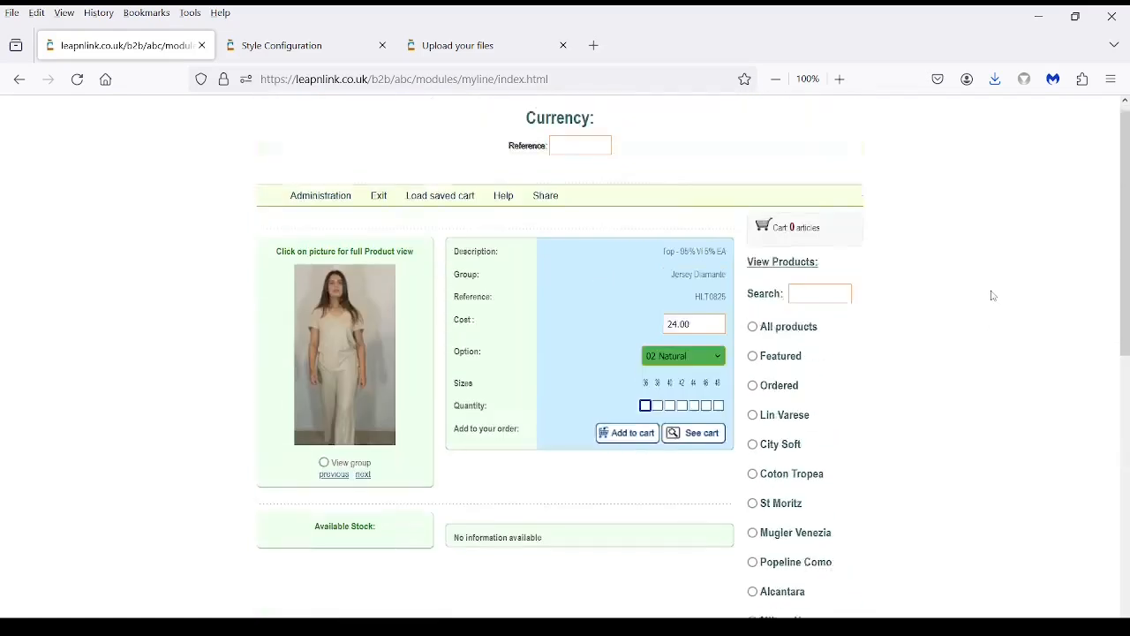
scroll(990, 296, down, 4)
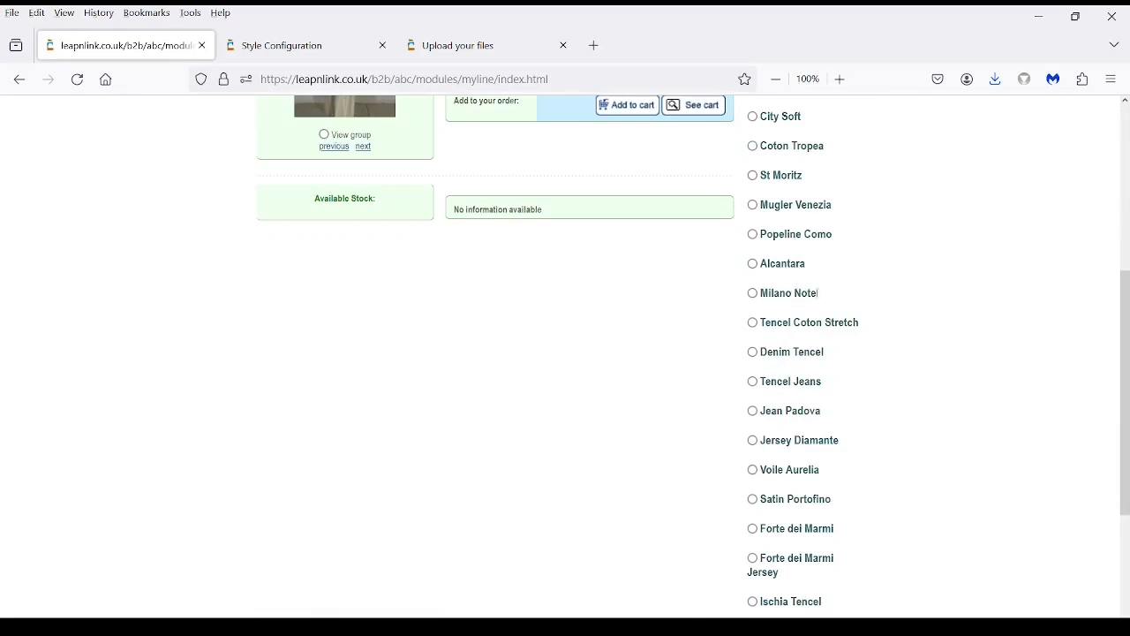
scroll(868, 315, down, 3)
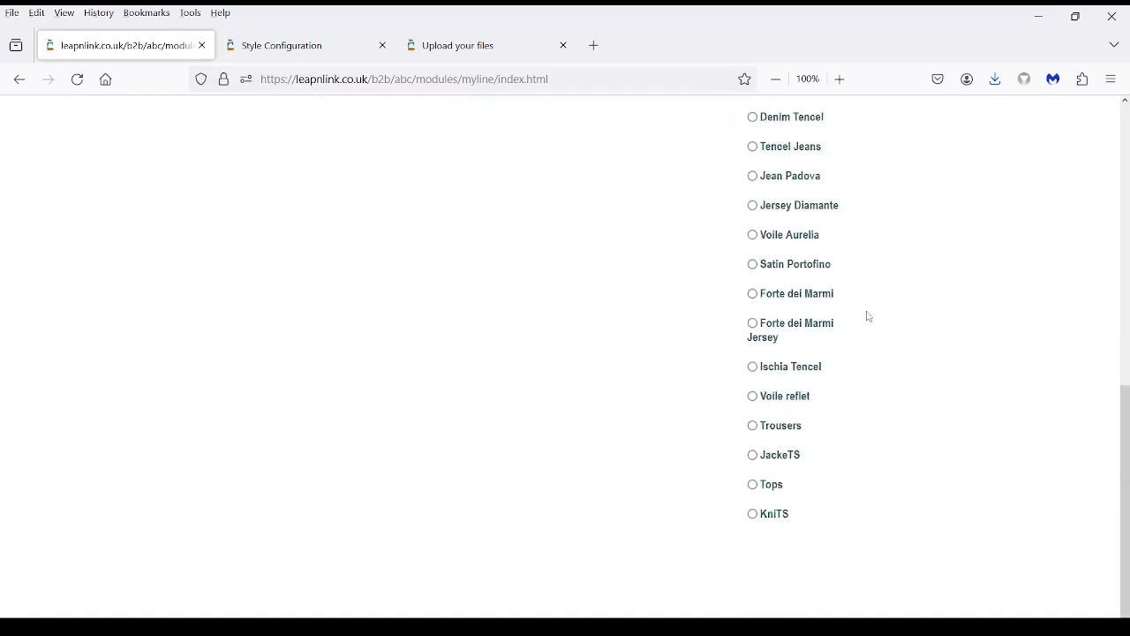
scroll(866, 316, up, 5)
scroll(866, 315, down, 3)
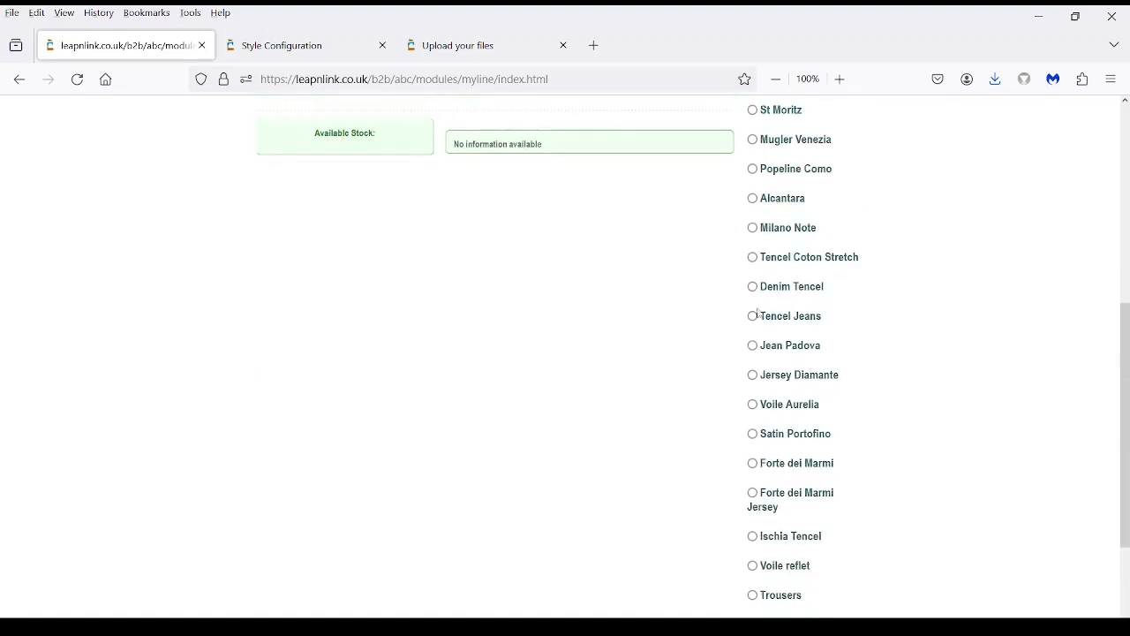
click(753, 315)
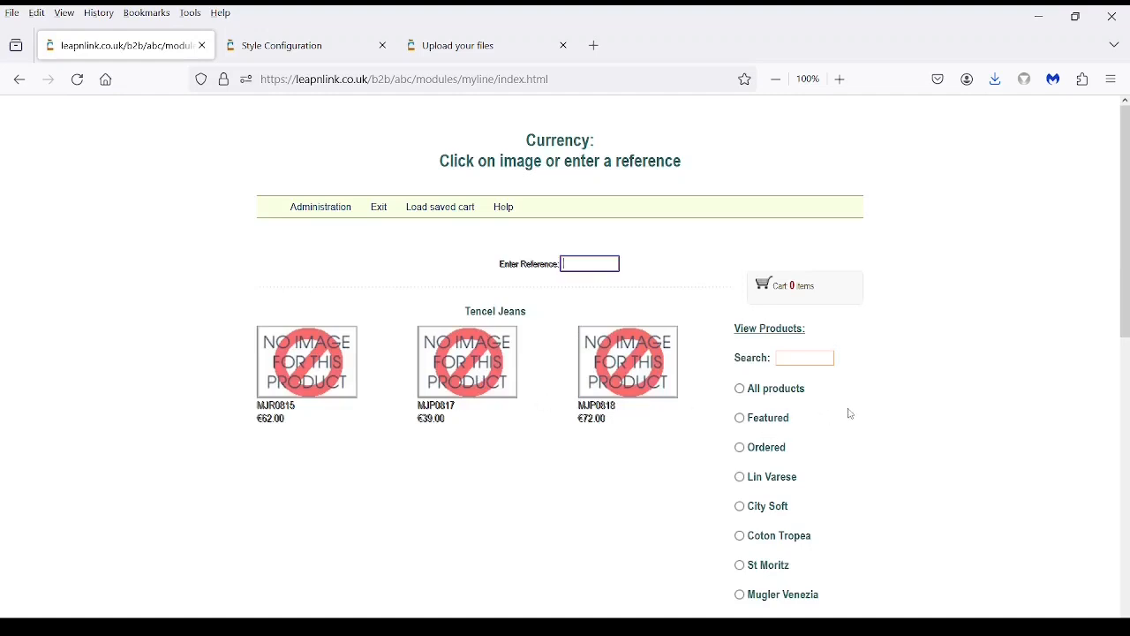
Step: Display all products on the order page and look through the list in the blank design
click(740, 394)
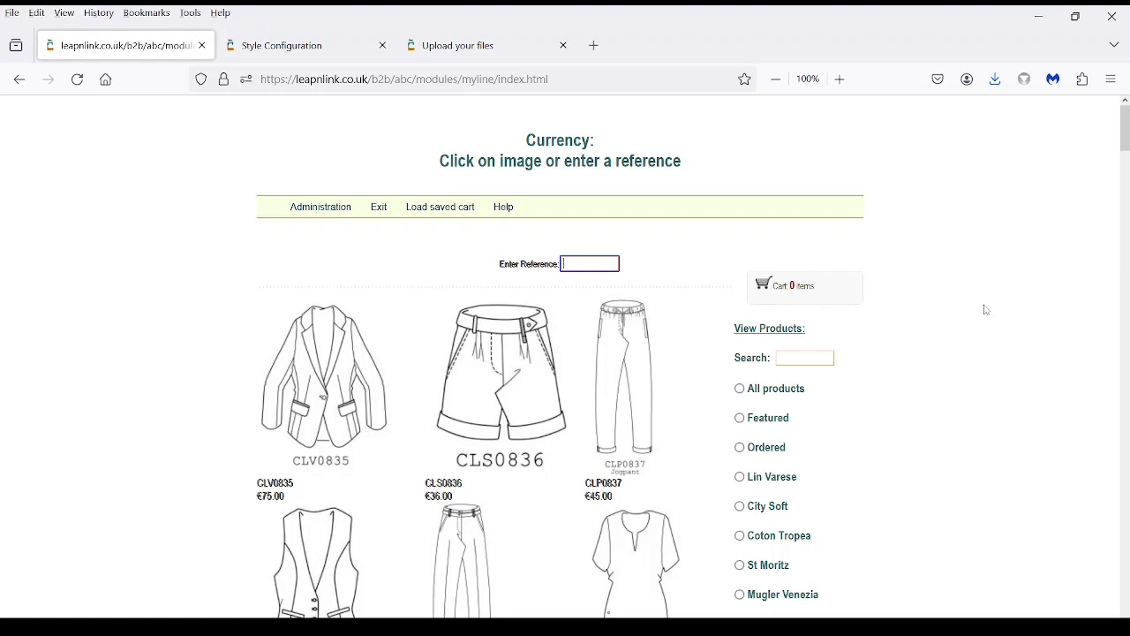
scroll(928, 313, down, 3)
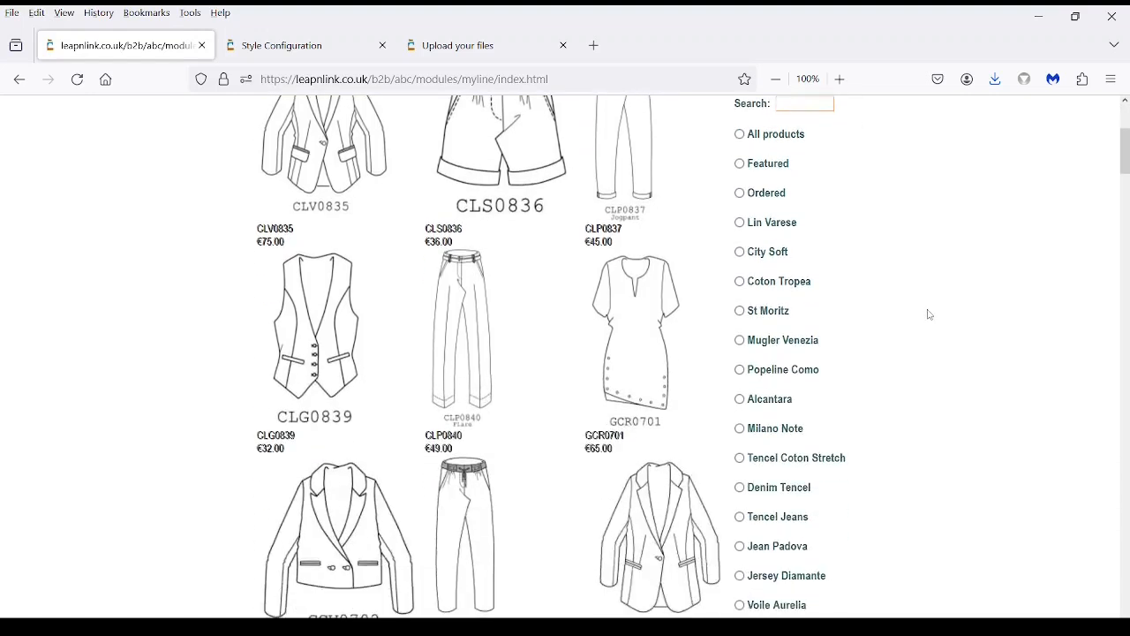
scroll(929, 313, up, 3)
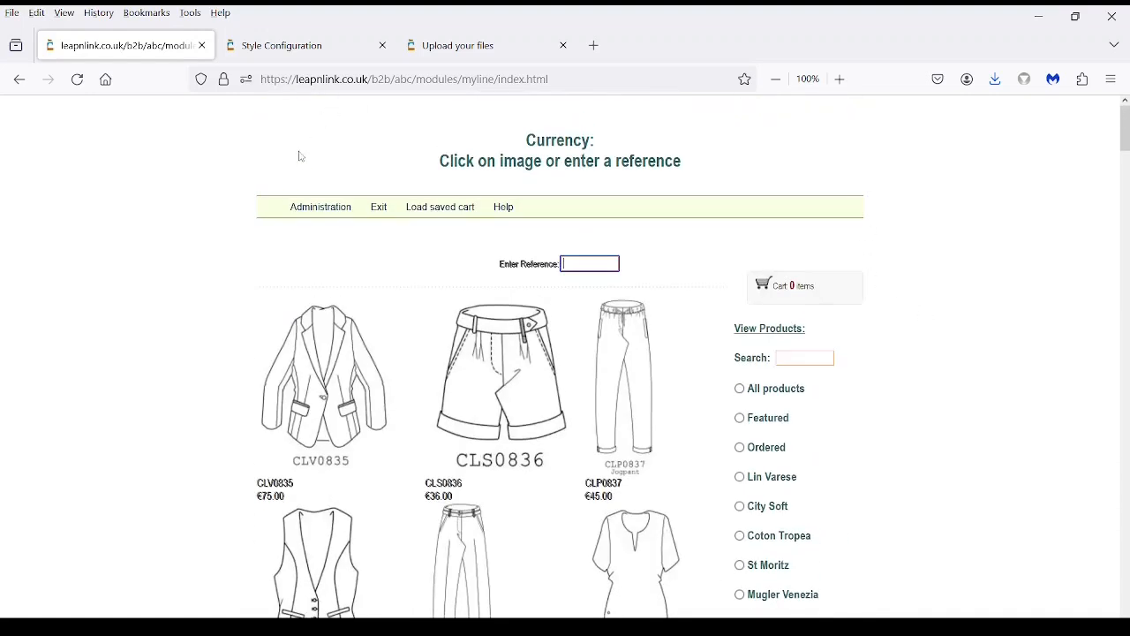
Step: Apply the bookcase design as the visual interface on the Style Configuration page
click(300, 45)
scroll(435, 216, down, 2)
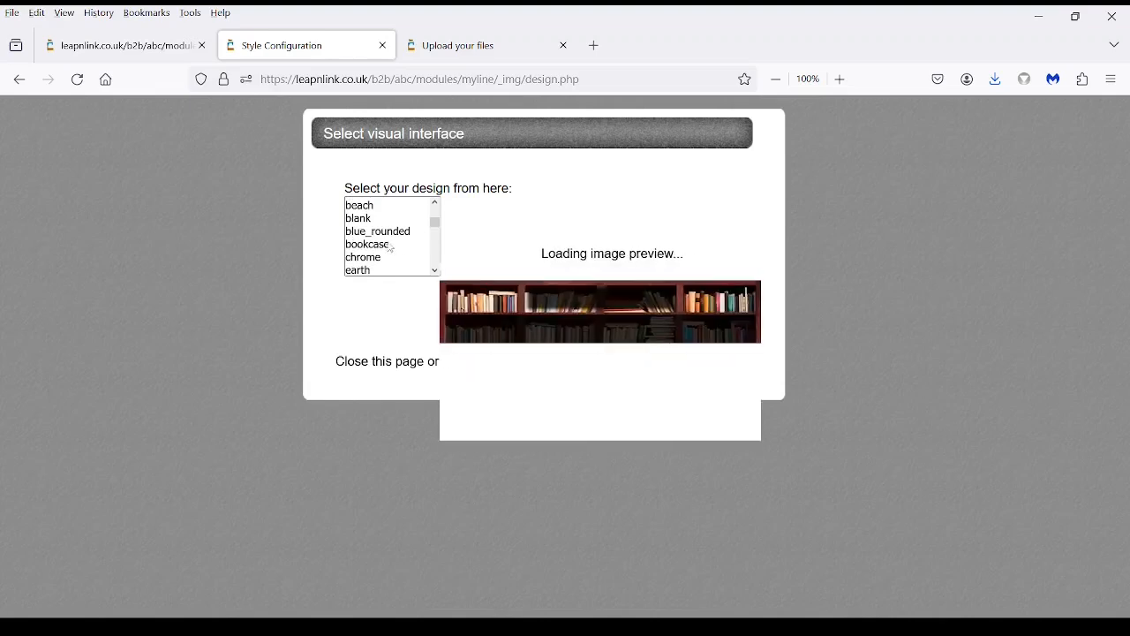
click(414, 251)
click(696, 402)
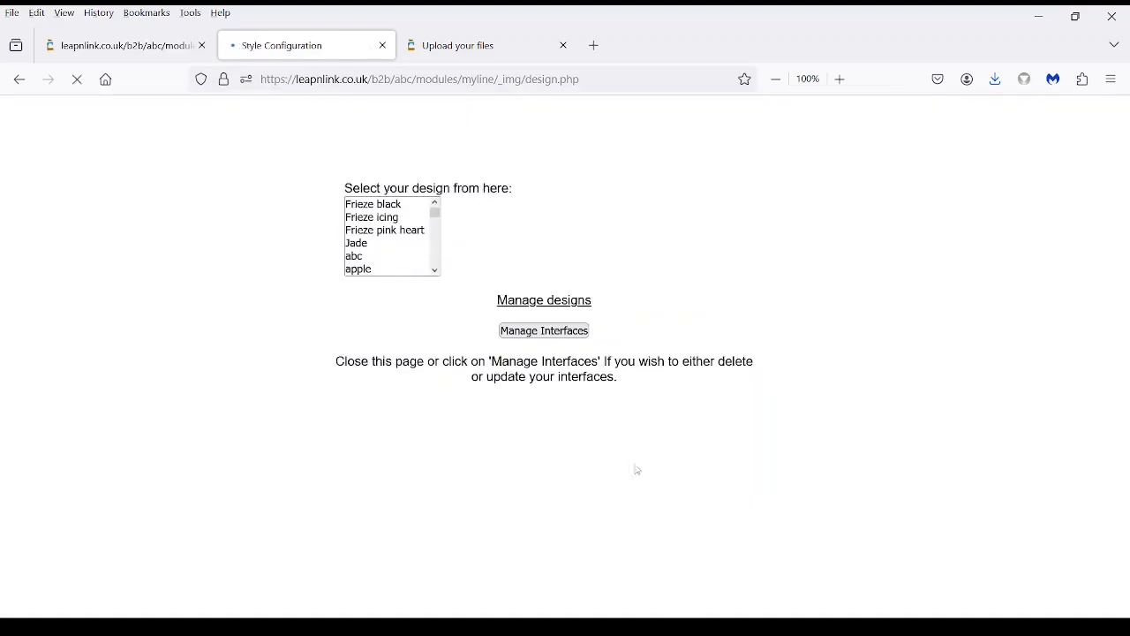
Step: Clear the browser's recent history again and reload the order page to load the bookcase design
click(141, 46)
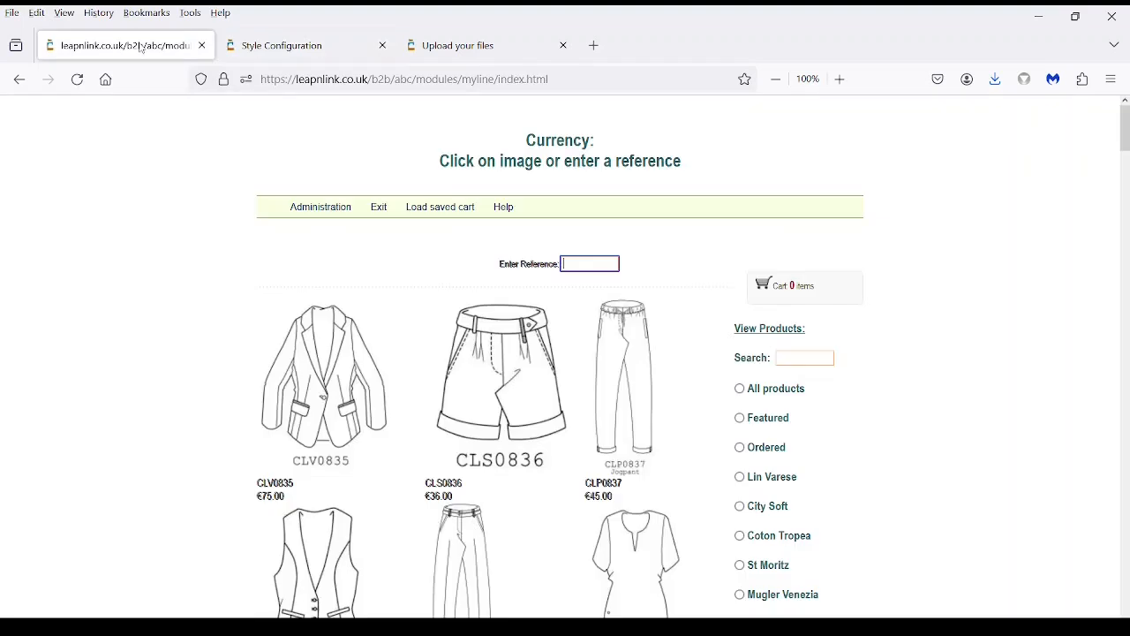
click(1110, 79)
click(987, 256)
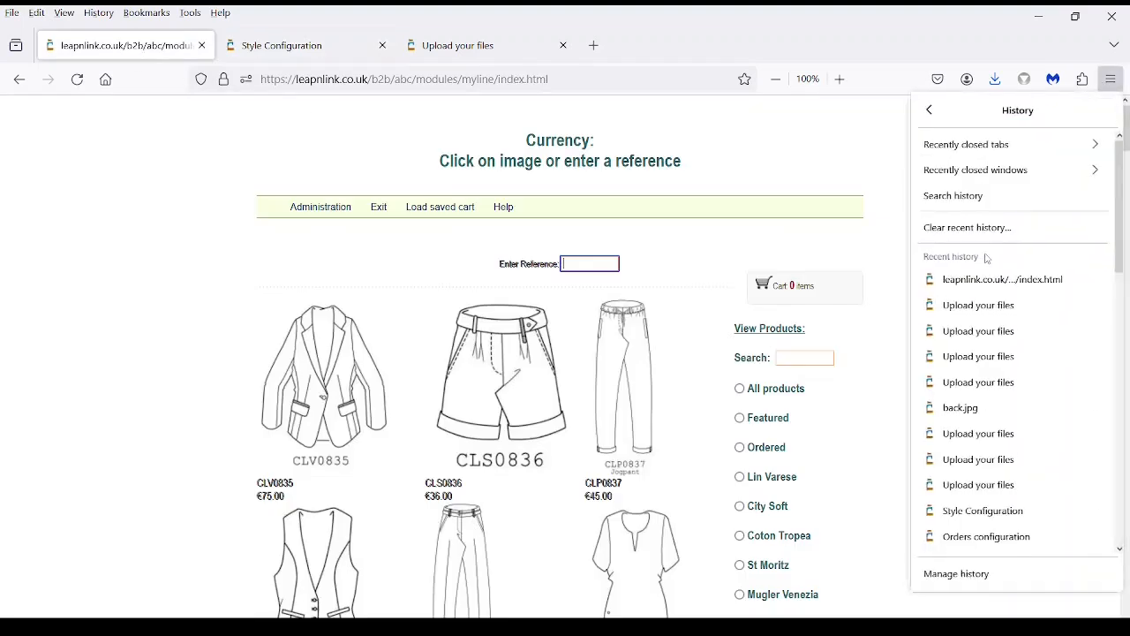
click(980, 227)
click(645, 344)
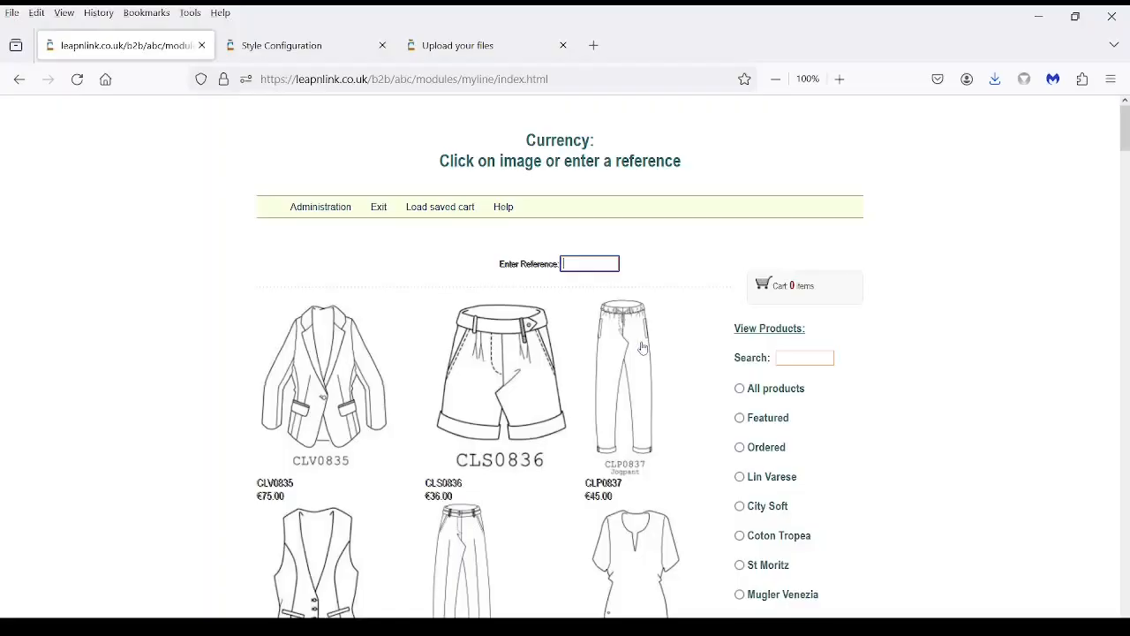
click(77, 78)
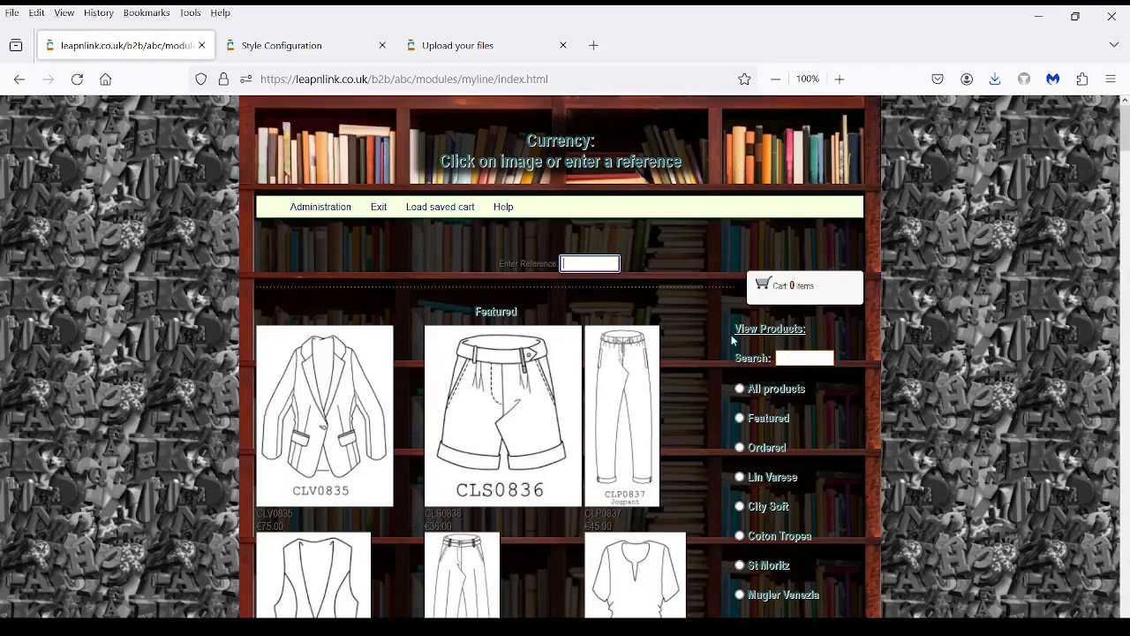
Step: Examine the background, header and product list of the order page in the bookcase design
scroll(733, 344, down, 10)
scroll(732, 347, up, 10)
scroll(694, 265, down, 10)
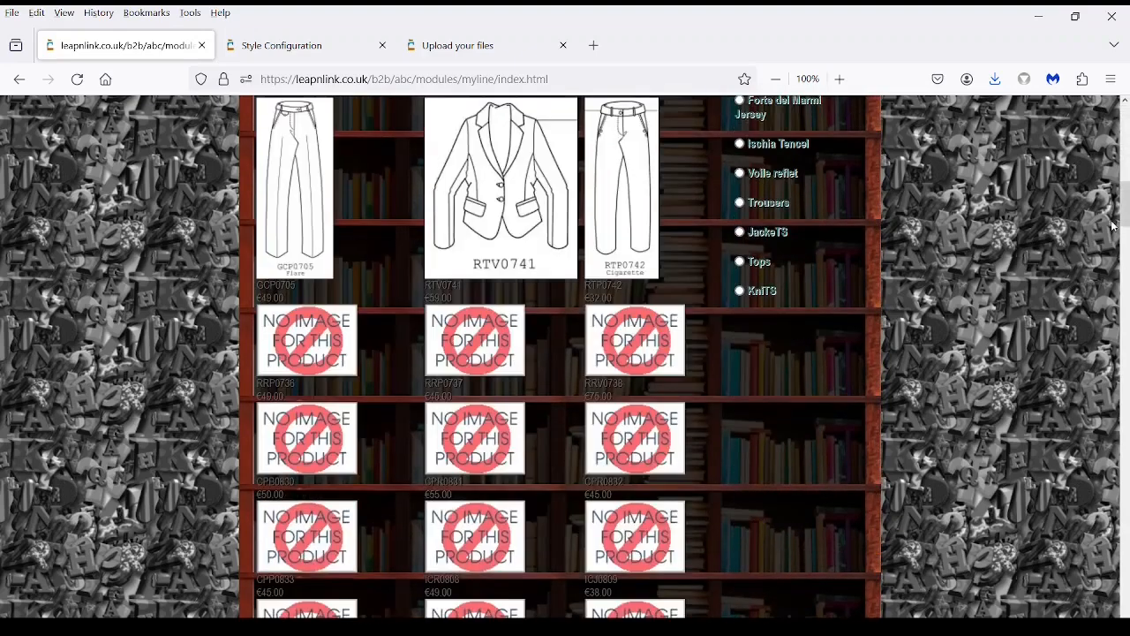
drag(1121, 217, 1125, 123)
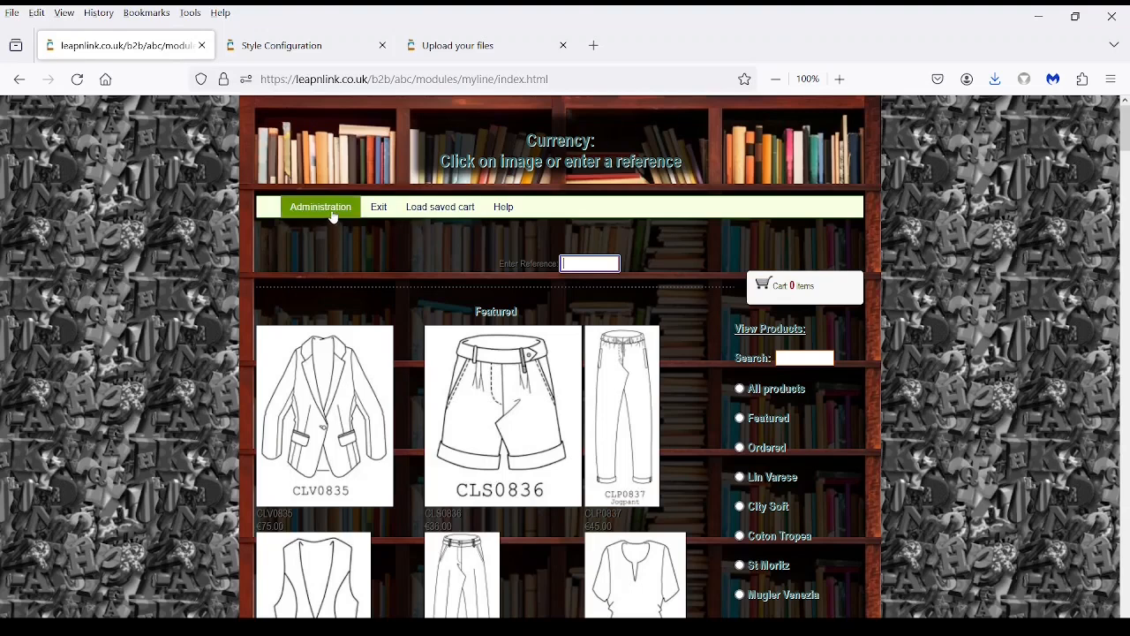
Step: Exit the order page to the product line welcome page and look over its product lines
click(380, 212)
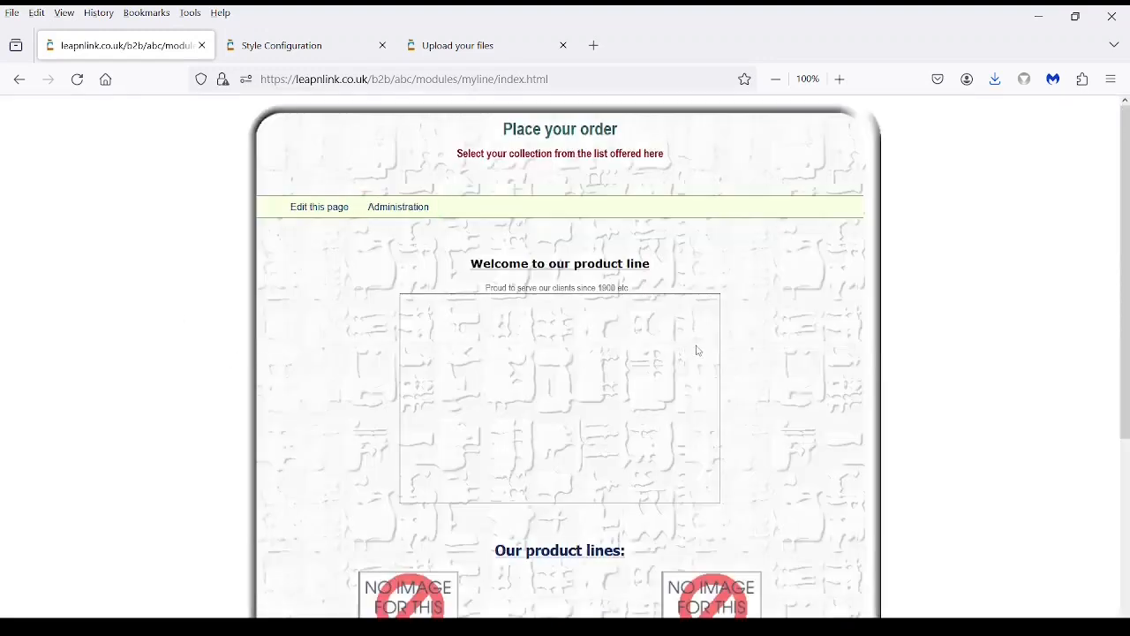
scroll(704, 349, down, 3)
scroll(704, 349, down, 2)
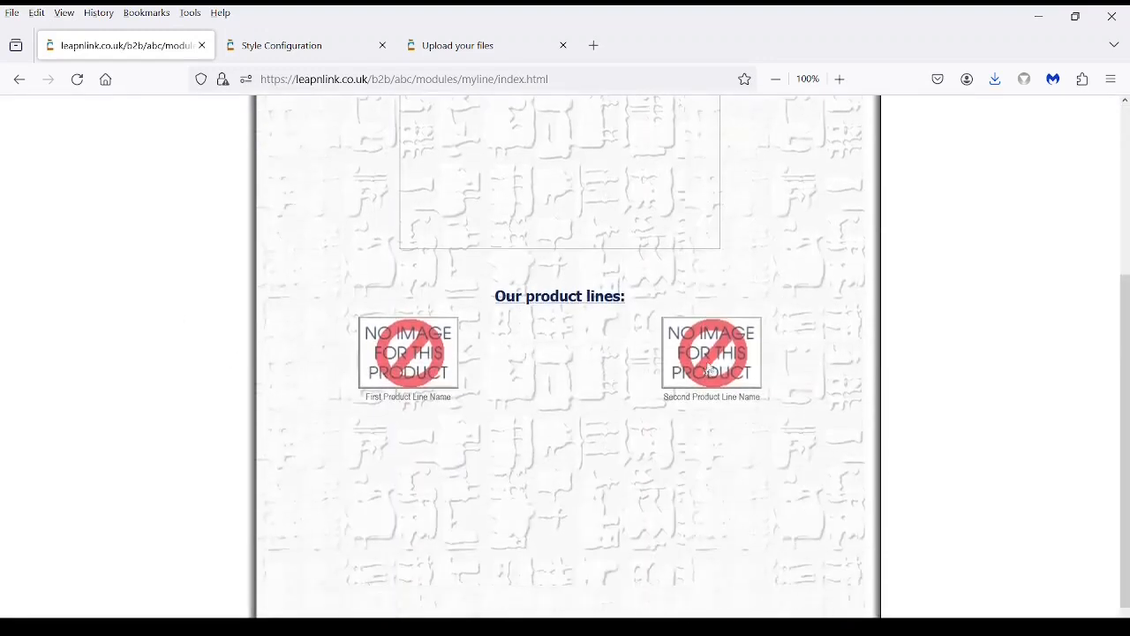
Step: Try to open the Second Product Line Name entry and return to the welcome page
click(708, 367)
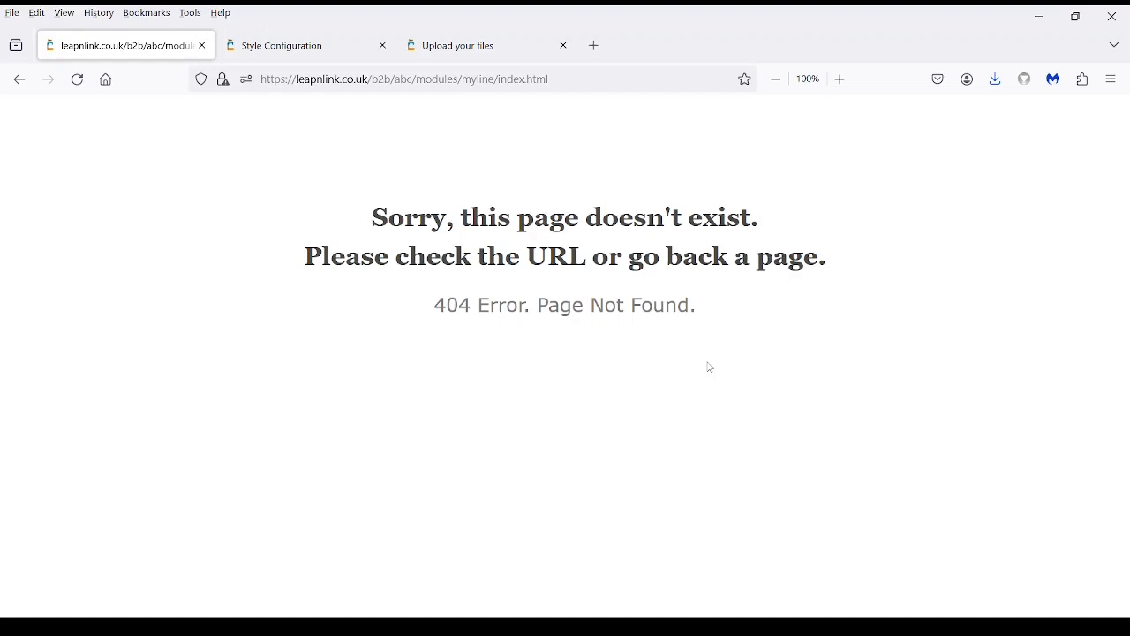
click(20, 80)
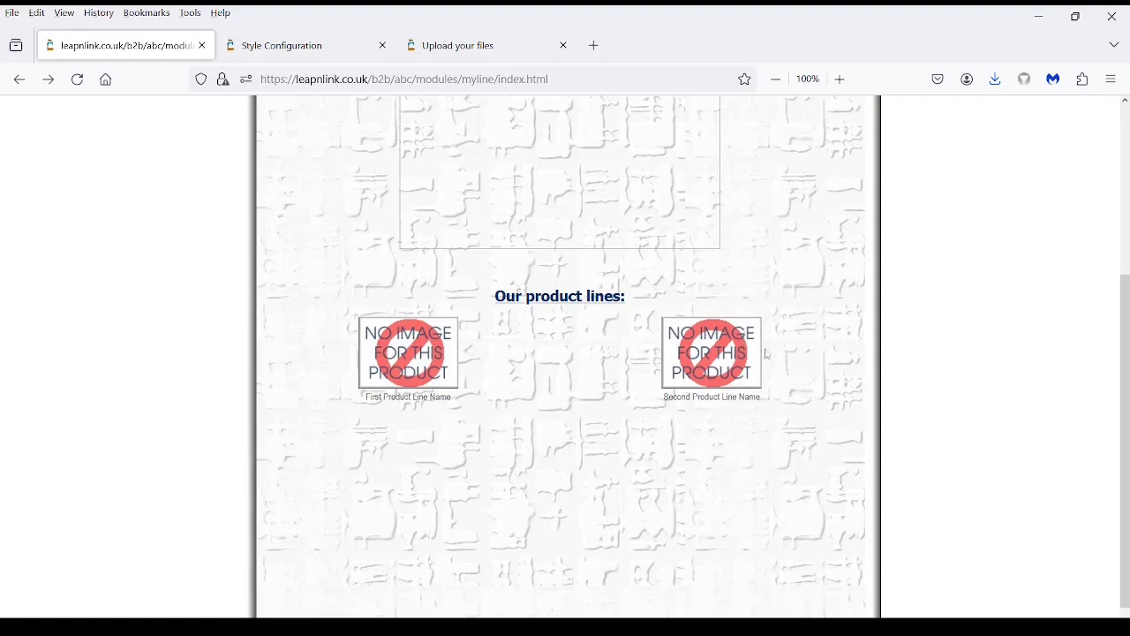
scroll(809, 372, up, 5)
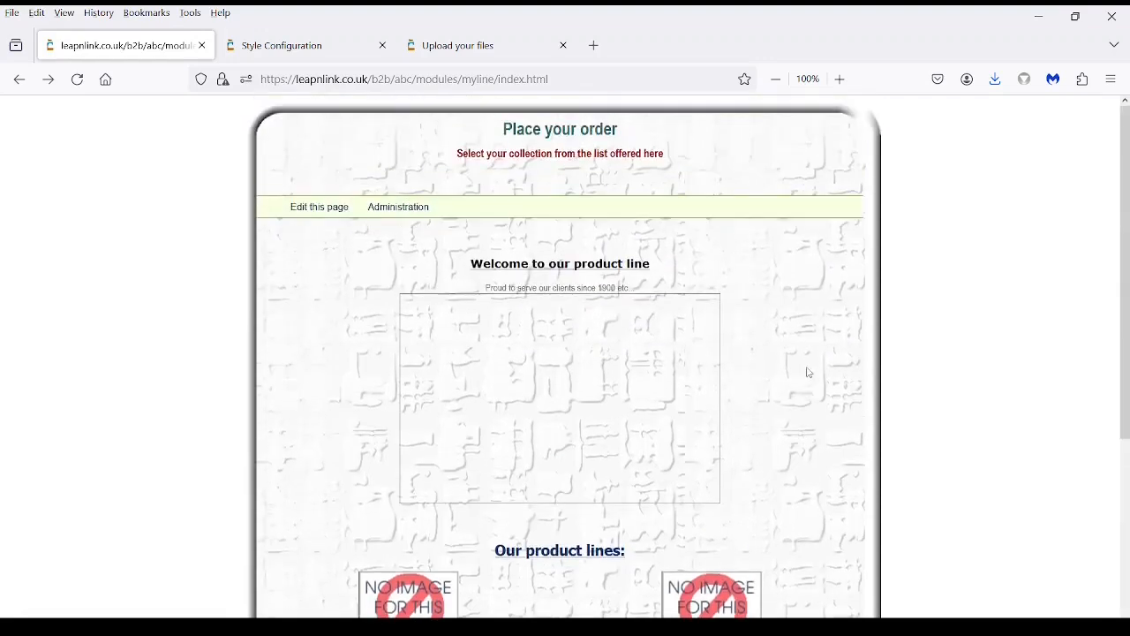